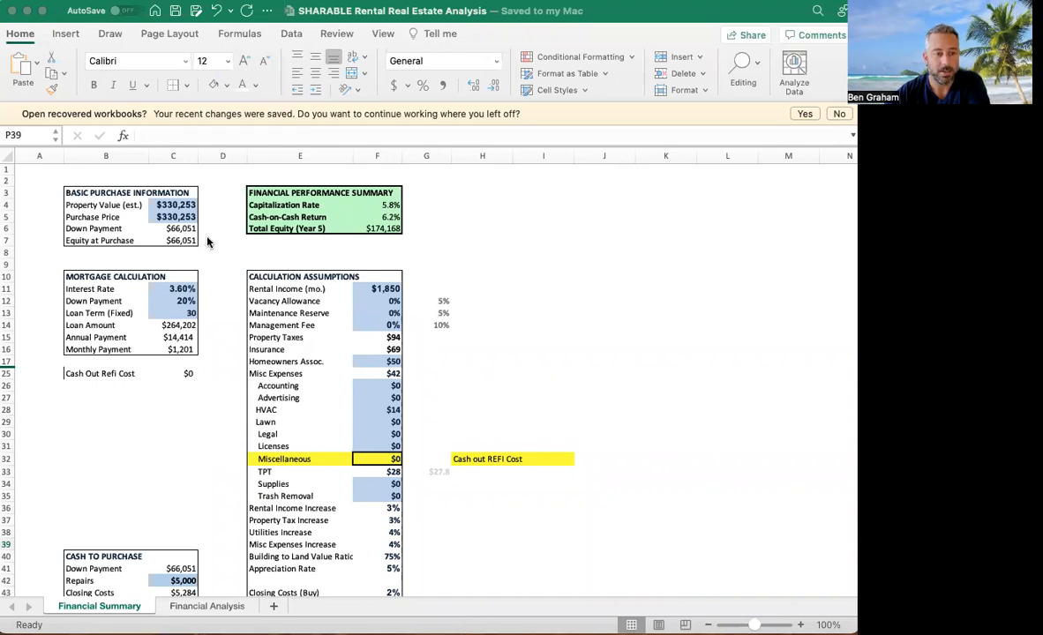
Set the estimated property value in the basic purchase information to $350,000.
click(156, 205)
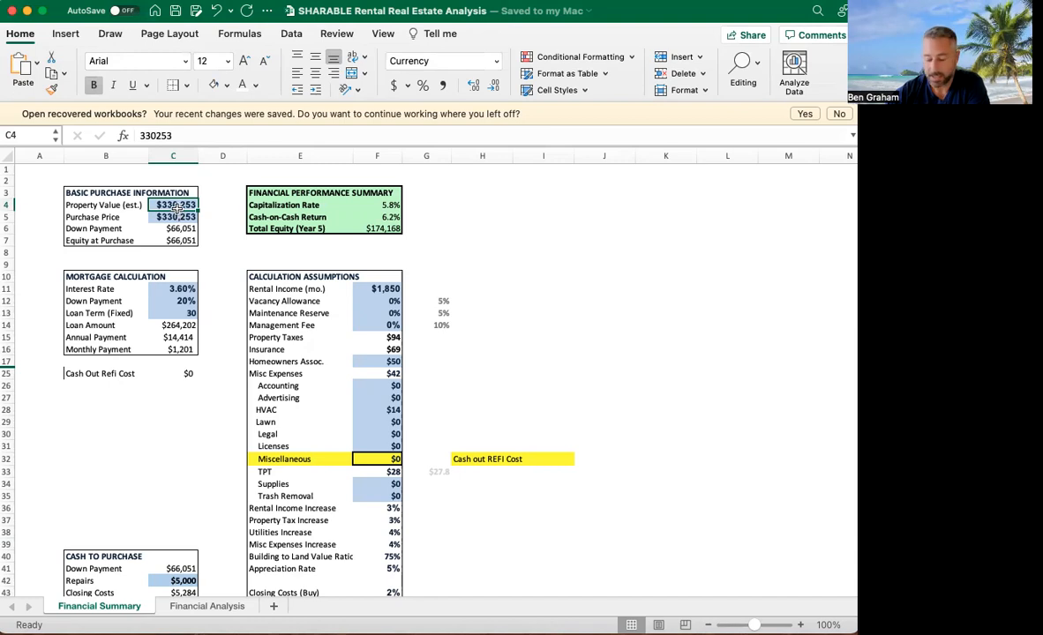
text(35)
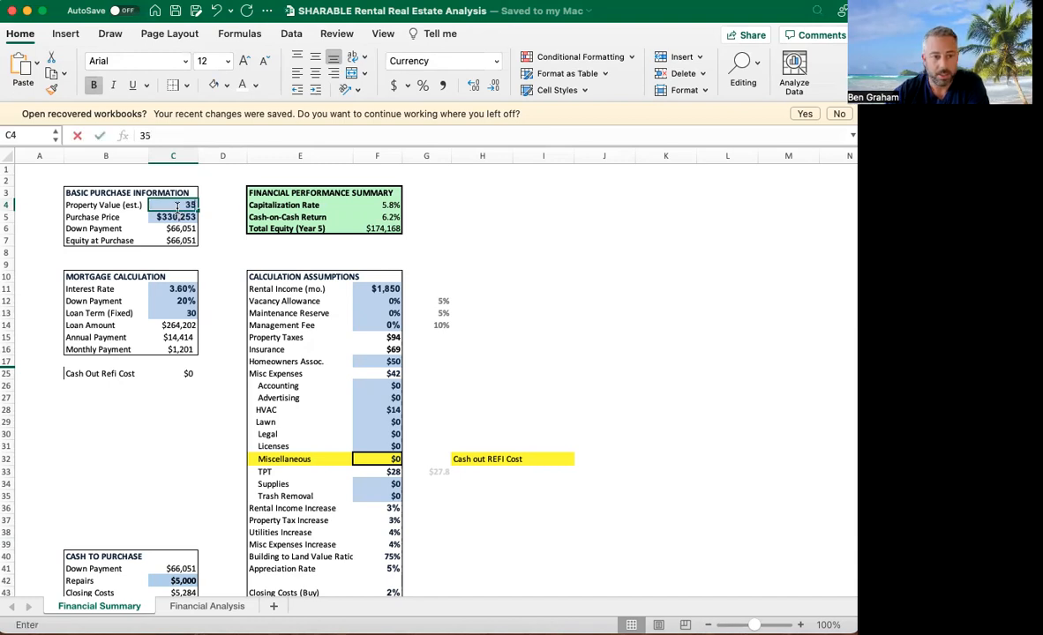
text(0,000)
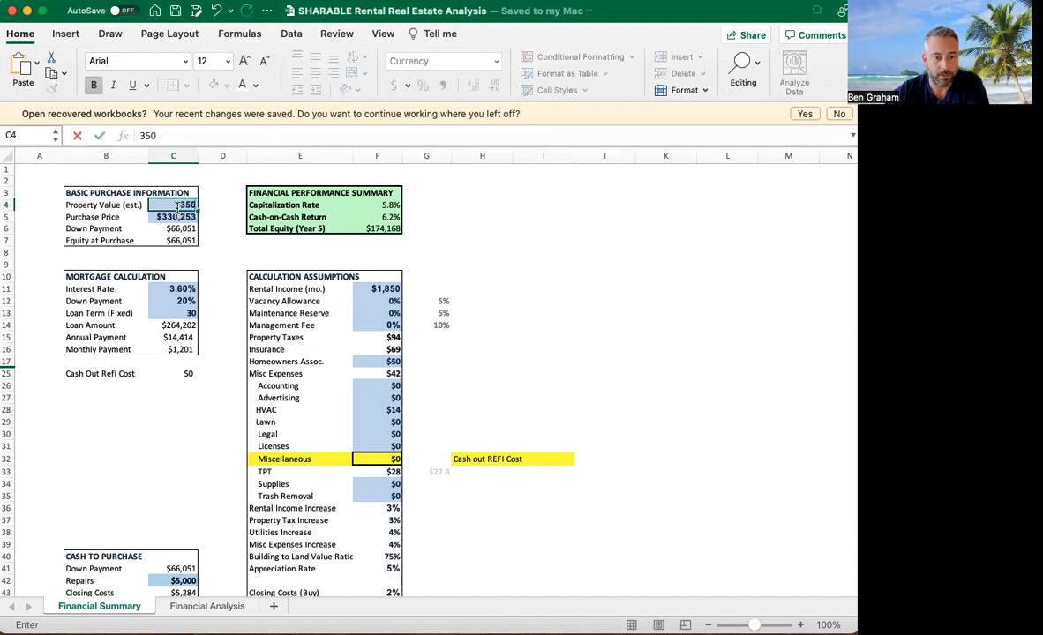
key(Return)
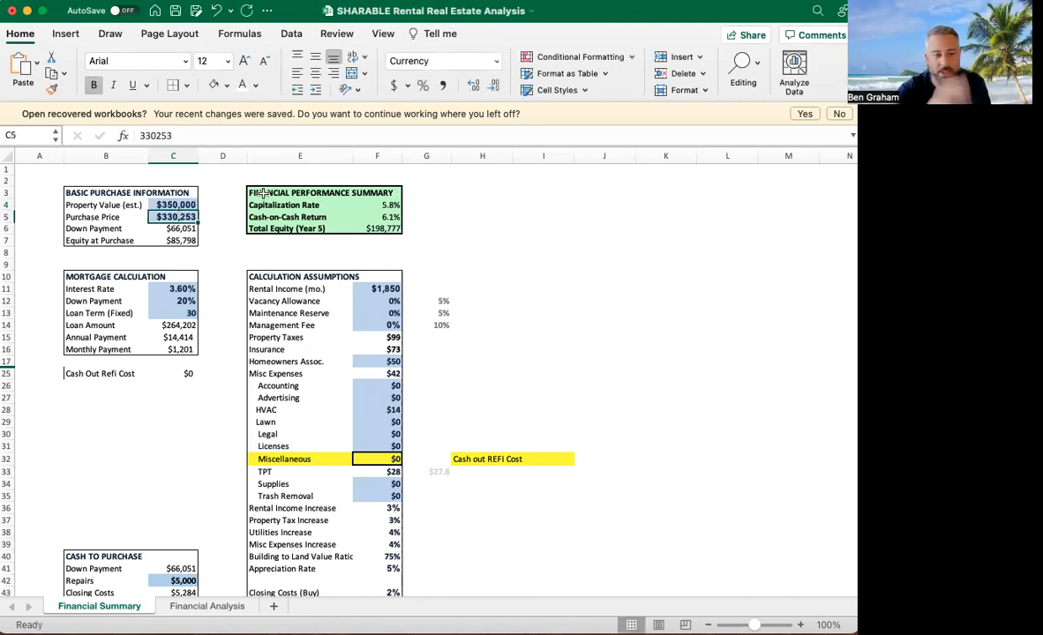
Restore the estimated property value in the basic purchase information to $330,253.
click(172, 203)
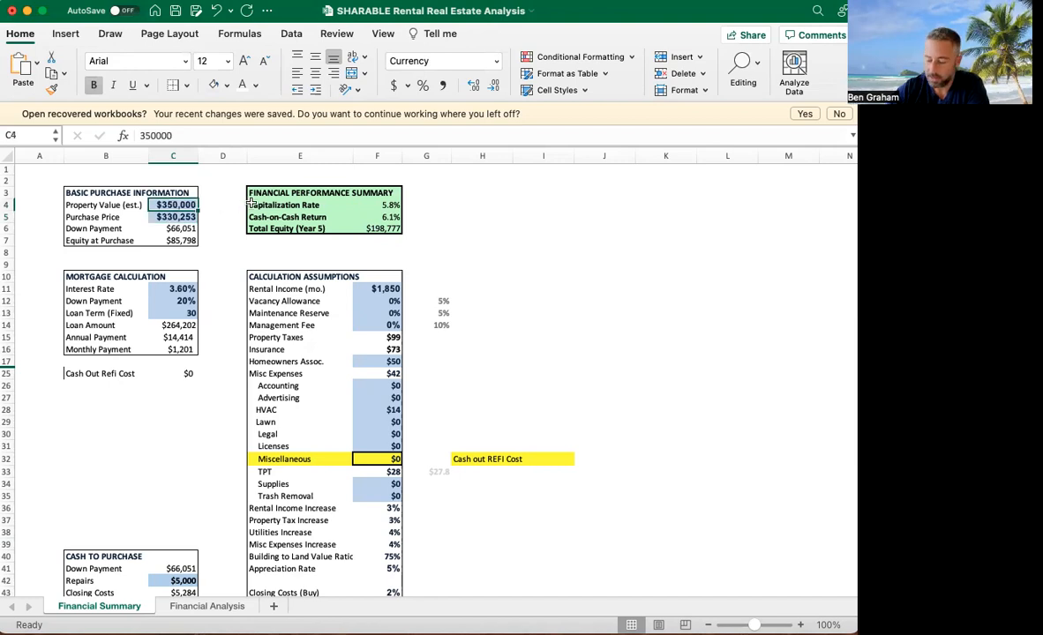
text(330253)
key(Return)
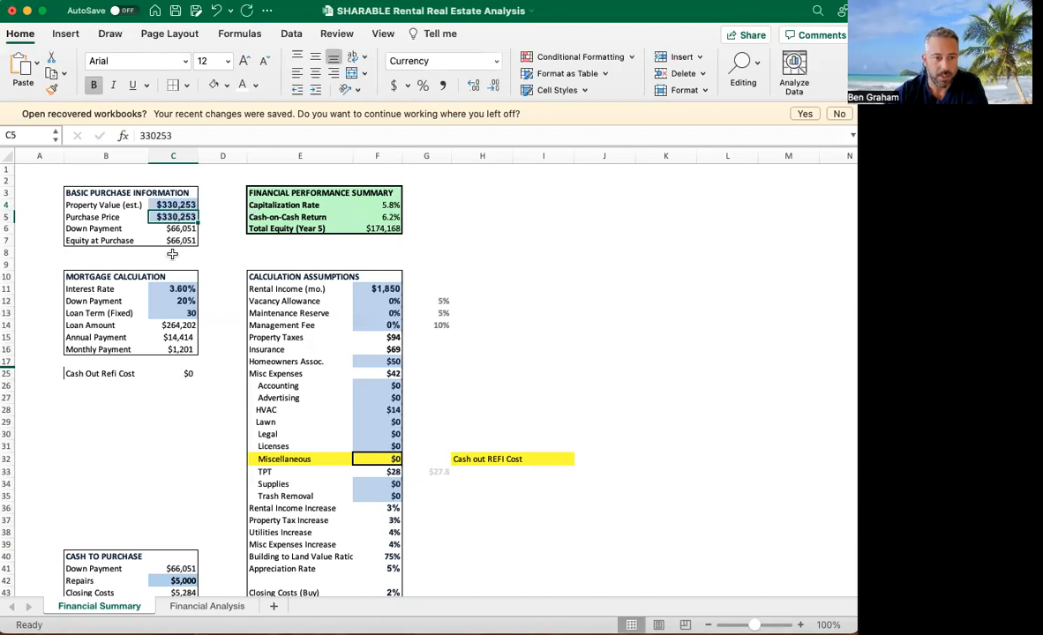
click(174, 204)
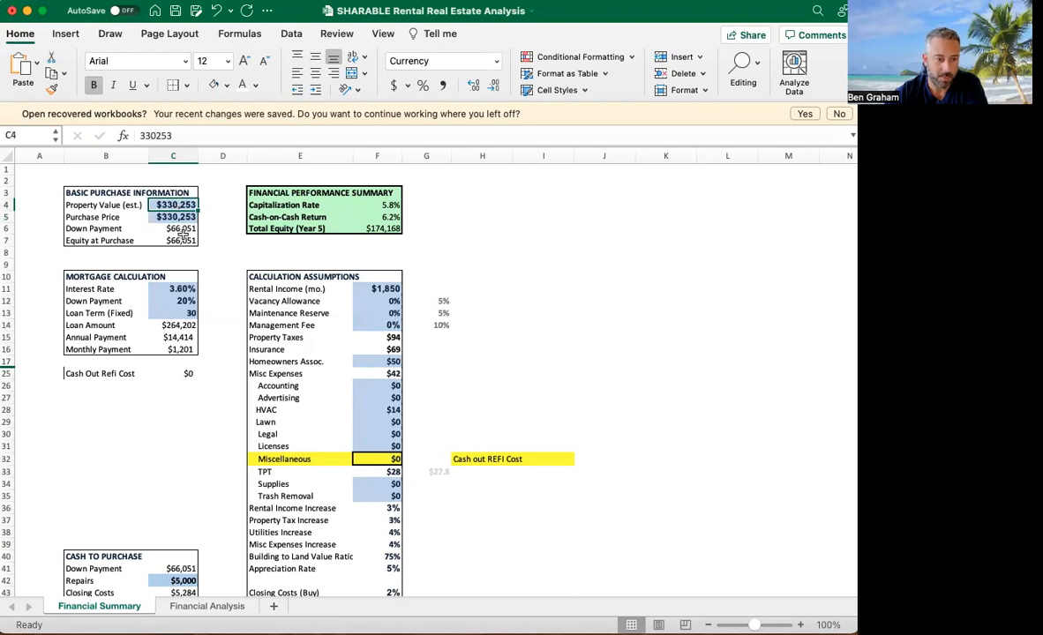
Review the fixed loan term and the cash-to-purchase section, including repairs and the total cash required formula.
click(181, 313)
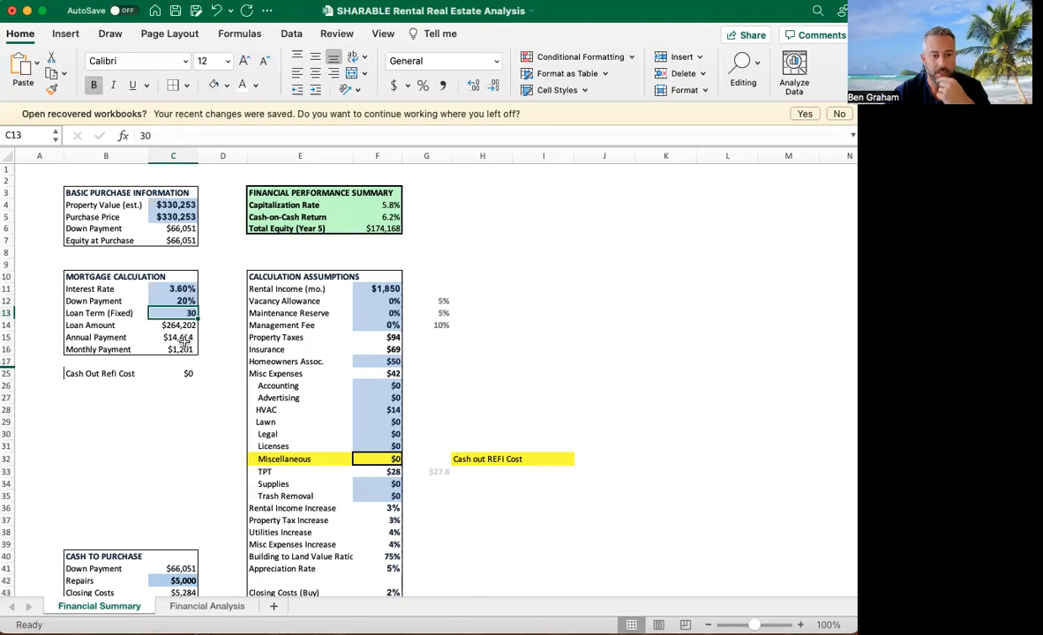
scroll(163, 420, down, 3)
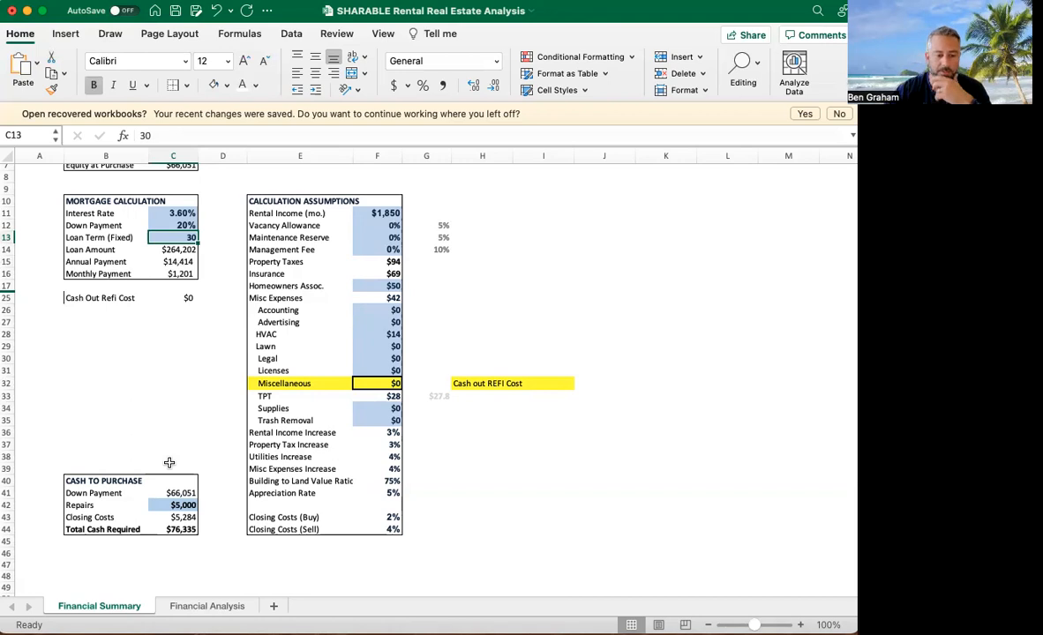
click(181, 505)
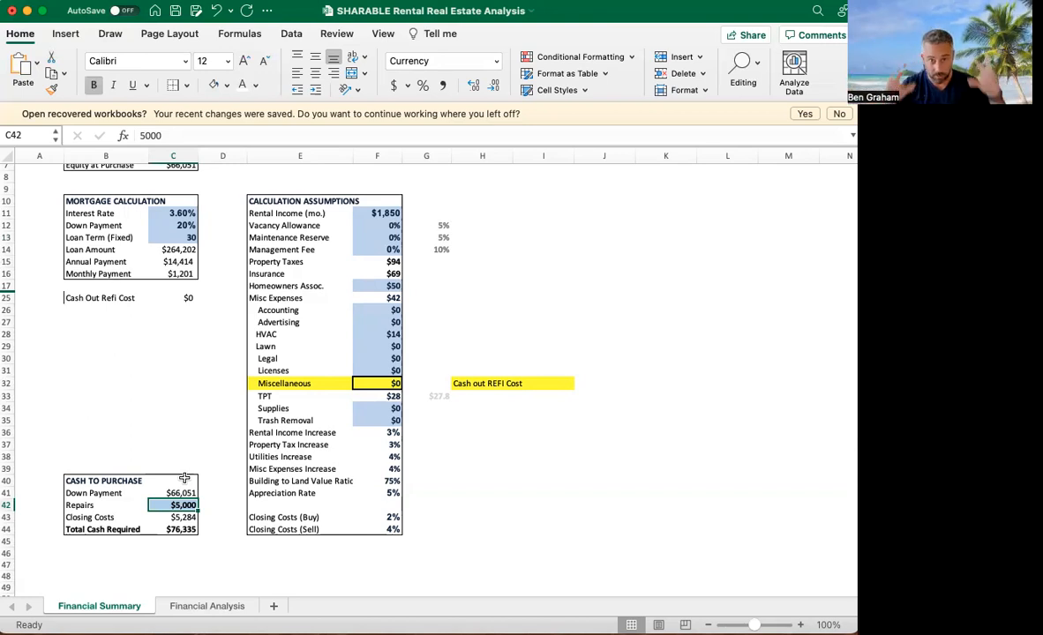
click(179, 528)
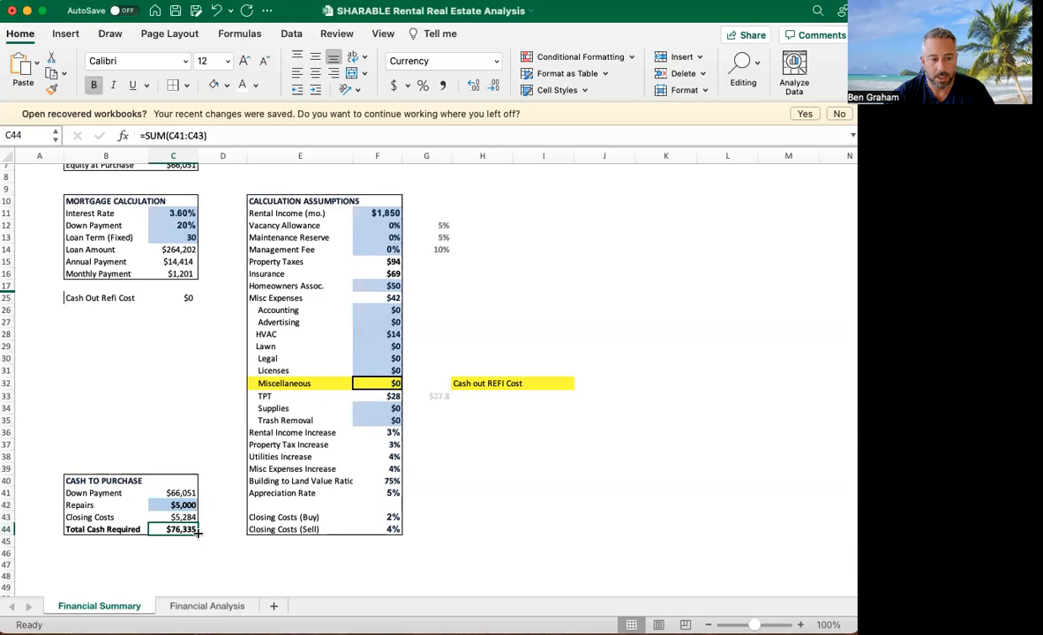
scroll(185, 508, up, 3)
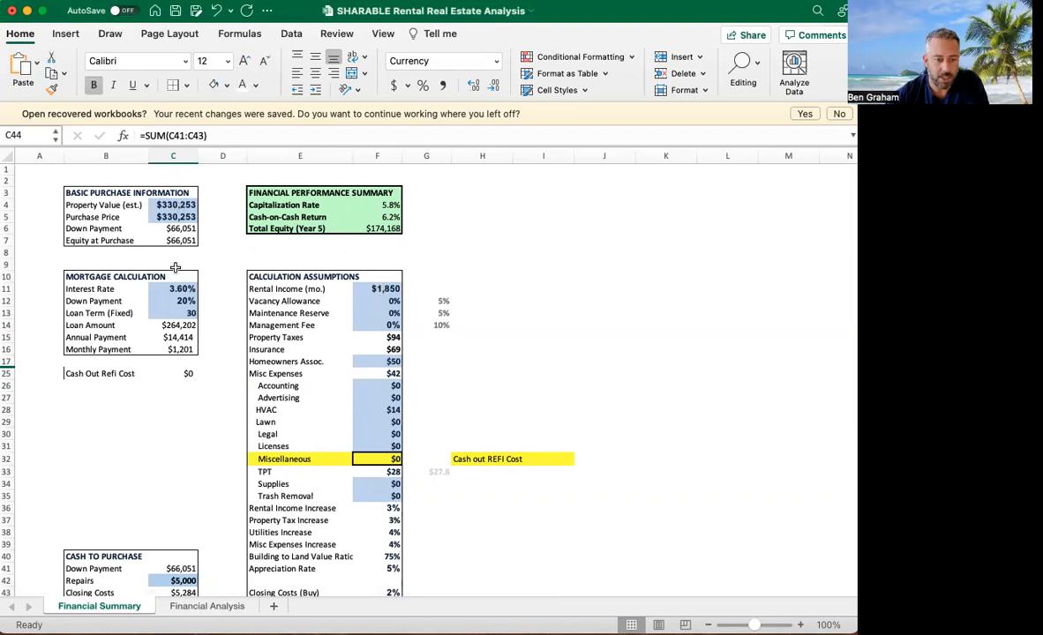
scroll(205, 263, down, 5)
scroll(204, 263, up, 5)
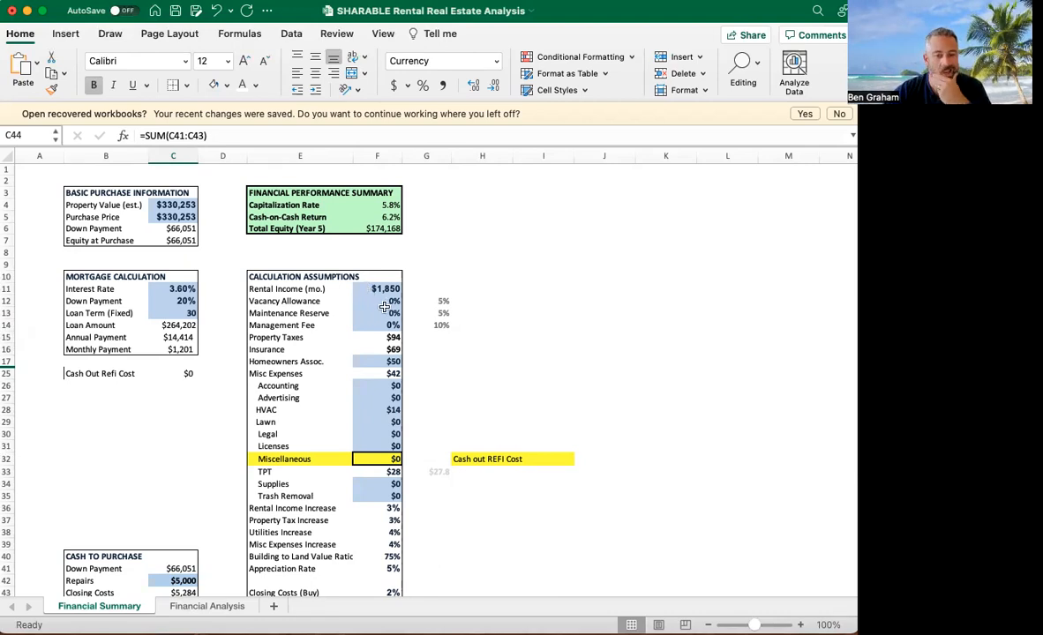
Examine the vacancy allowance, maintenance reserve and management fee percentages in the calculation assumptions.
drag(383, 302, 383, 326)
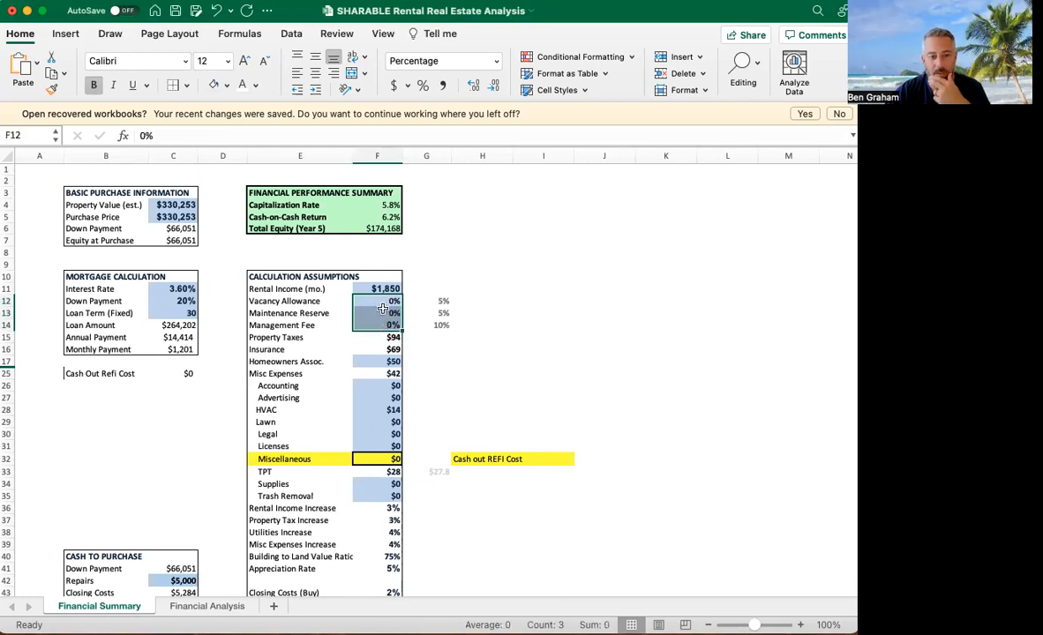
click(385, 301)
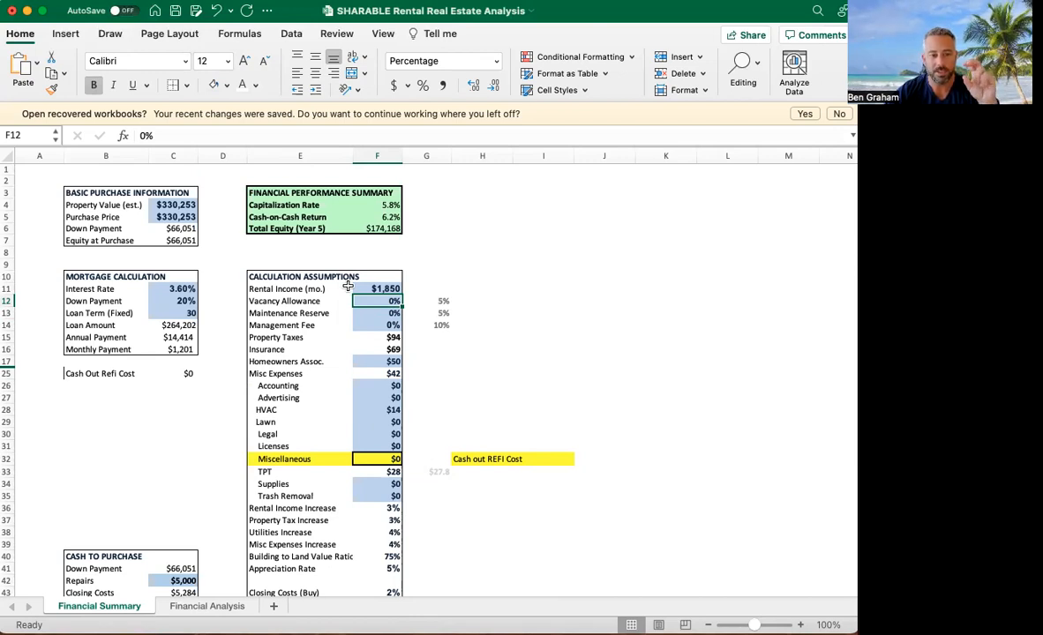
click(369, 313)
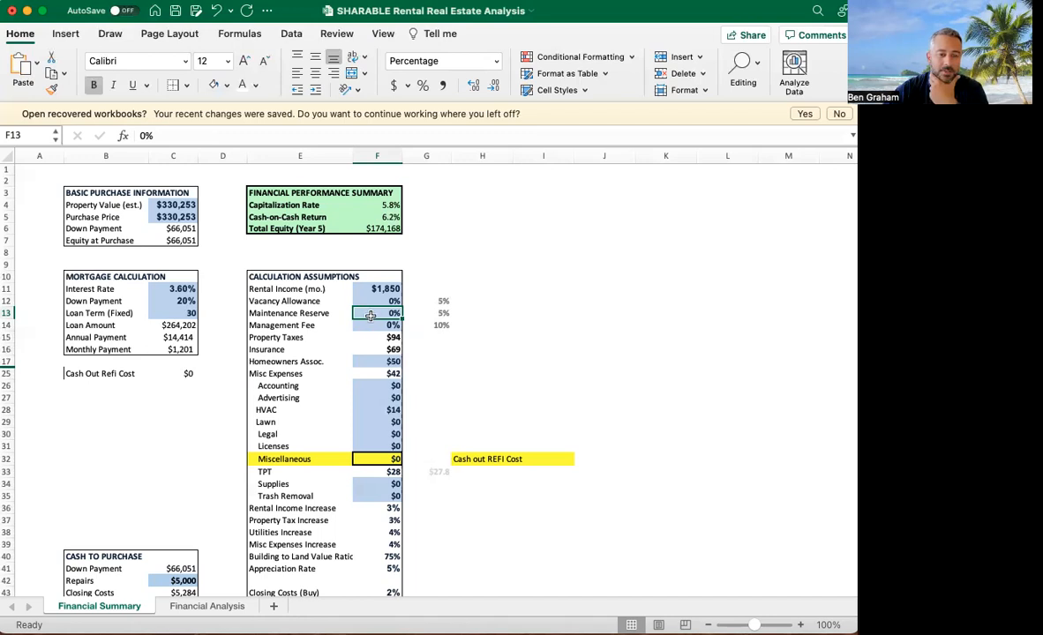
Test a management fee of 10% in the calculation assumptions and set it back to 0%.
click(374, 326)
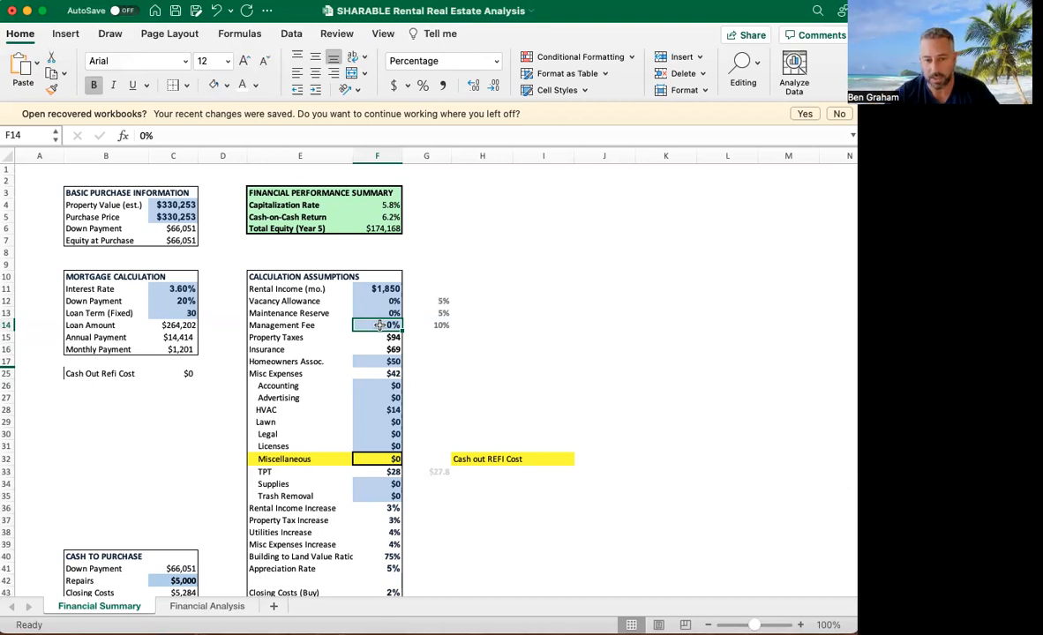
text(10)
key(Return)
click(379, 324)
text(0)
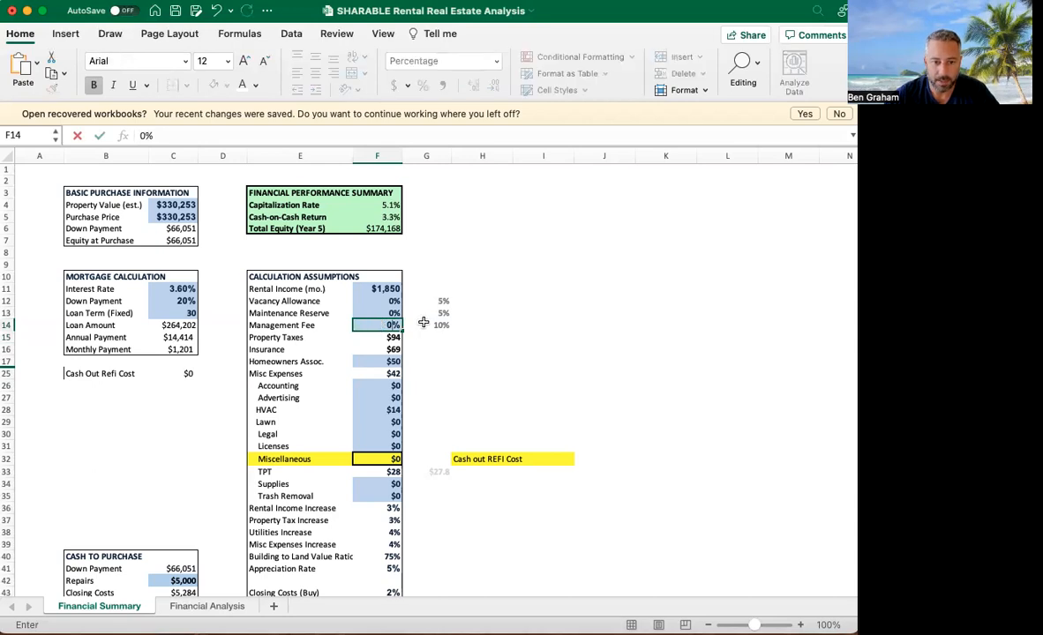
click(424, 325)
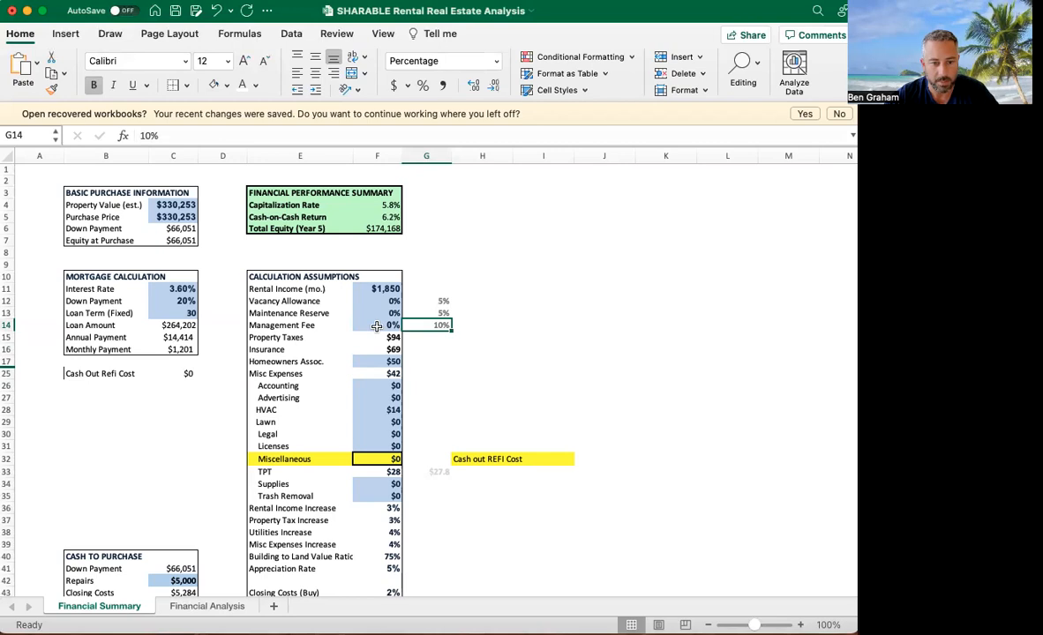
Examine the monthly property taxes, insurance and homeowners association entries in the calculation assumptions.
click(371, 359)
scroll(371, 356, down, 1)
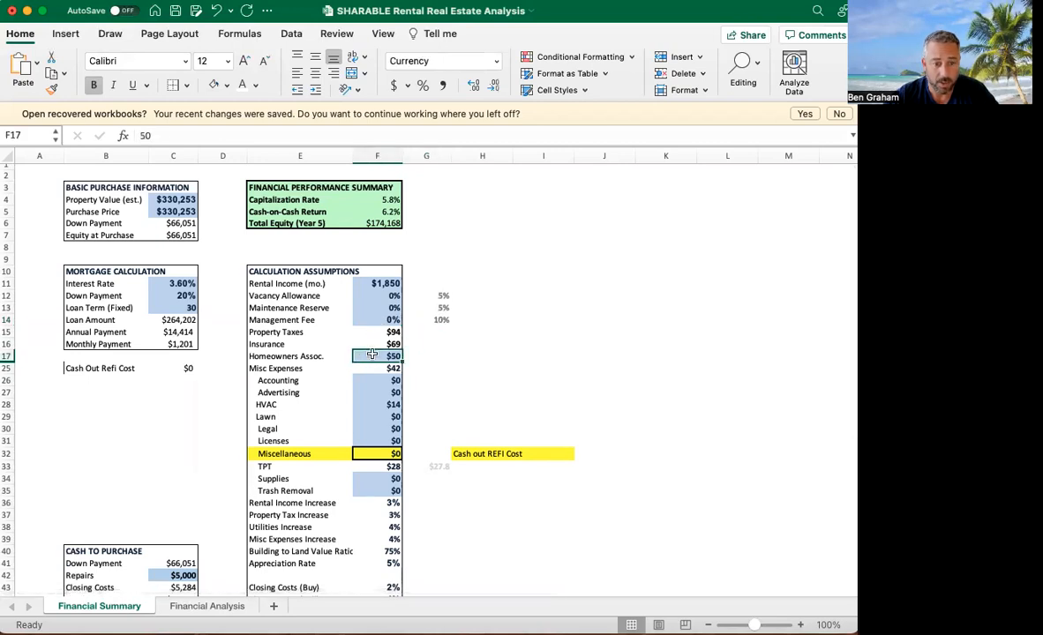
drag(373, 333, 397, 340)
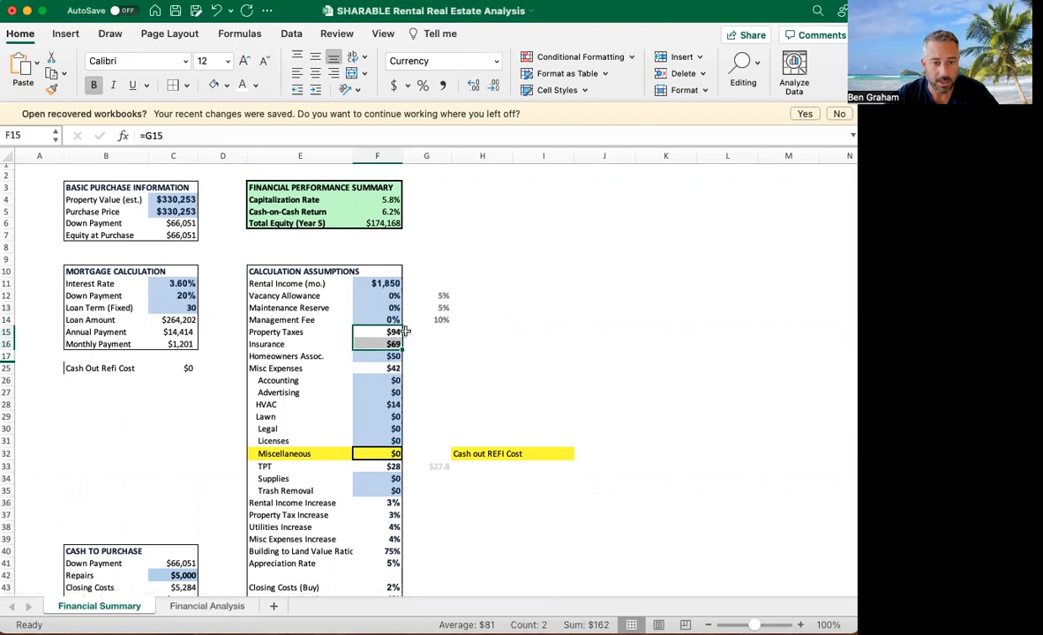
click(420, 334)
click(372, 333)
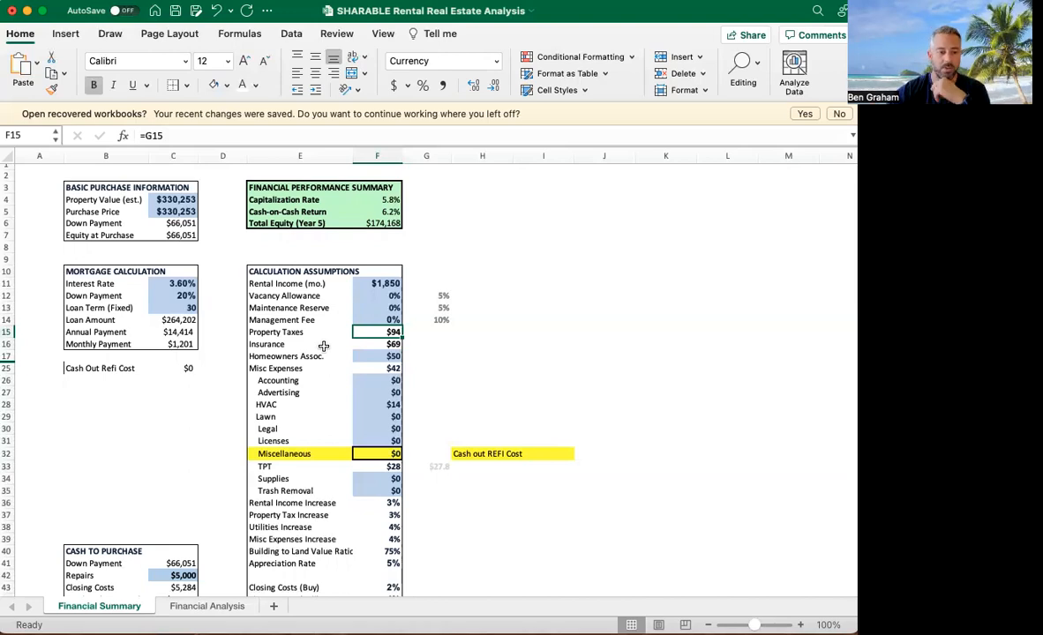
click(367, 356)
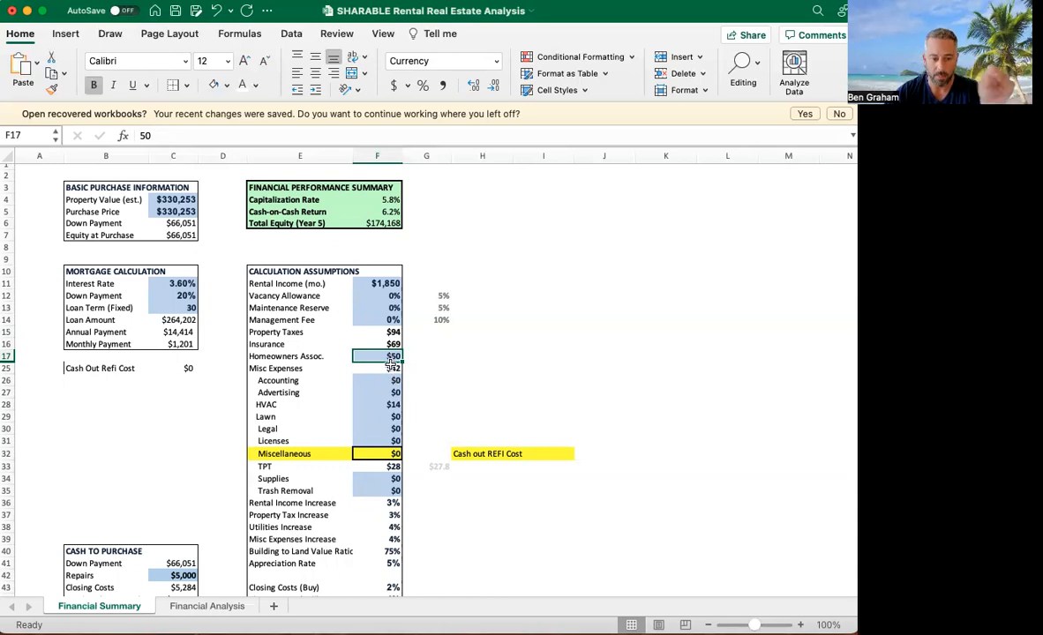
scroll(381, 363, down, 1)
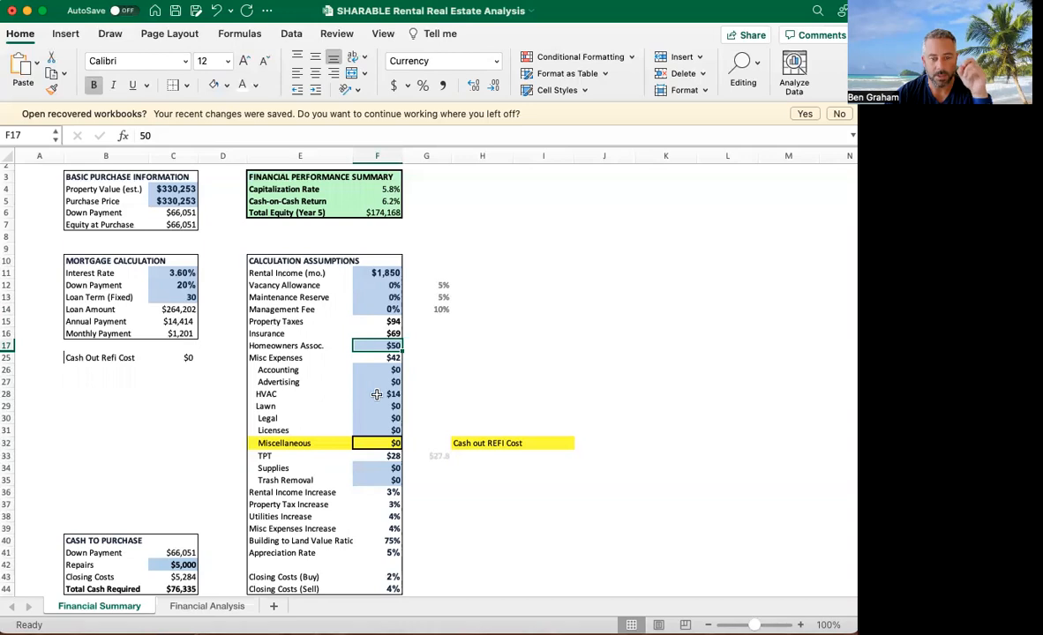
Inspect the HVAC and TPT entries under the miscellaneous expenses.
click(377, 394)
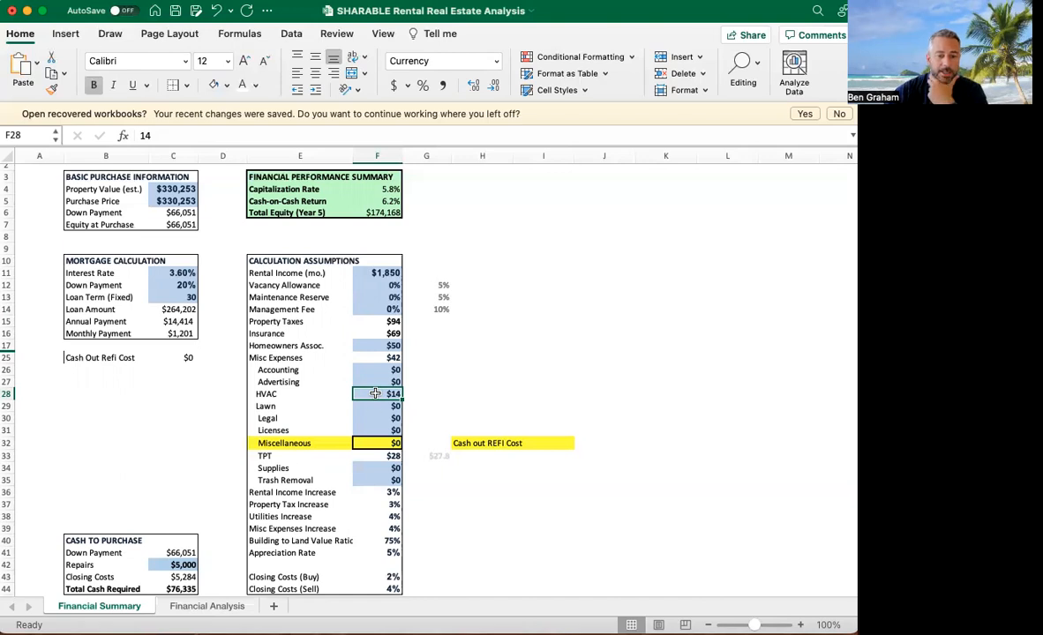
click(284, 455)
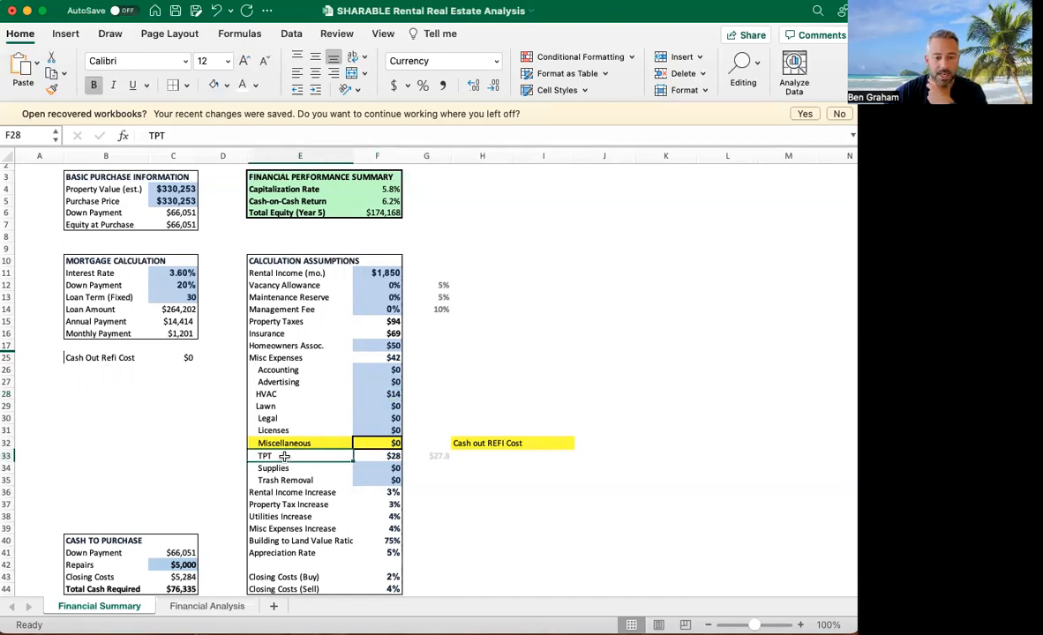
drag(284, 455, 389, 458)
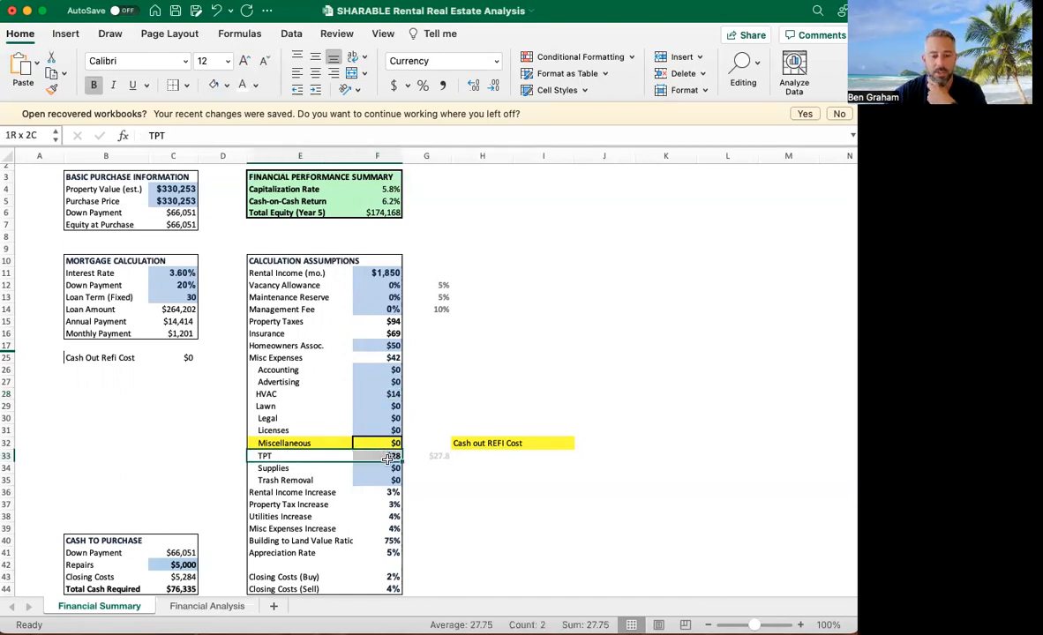
click(393, 457)
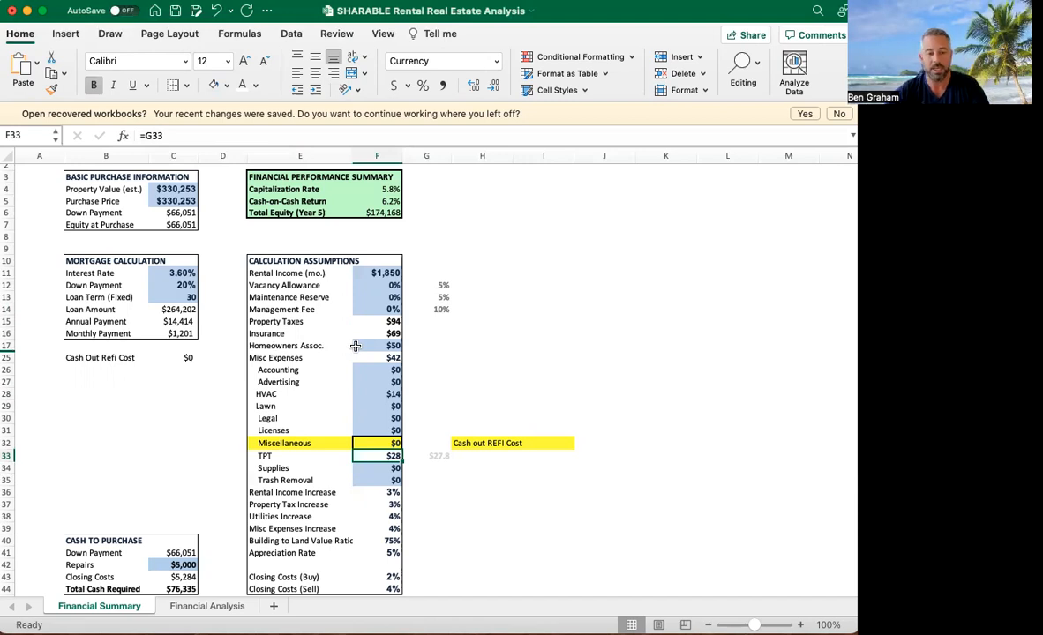
Review the annual increase rates, appreciation rate and closing cost percentages at the end of the calculation assumptions.
scroll(355, 346, down, 2)
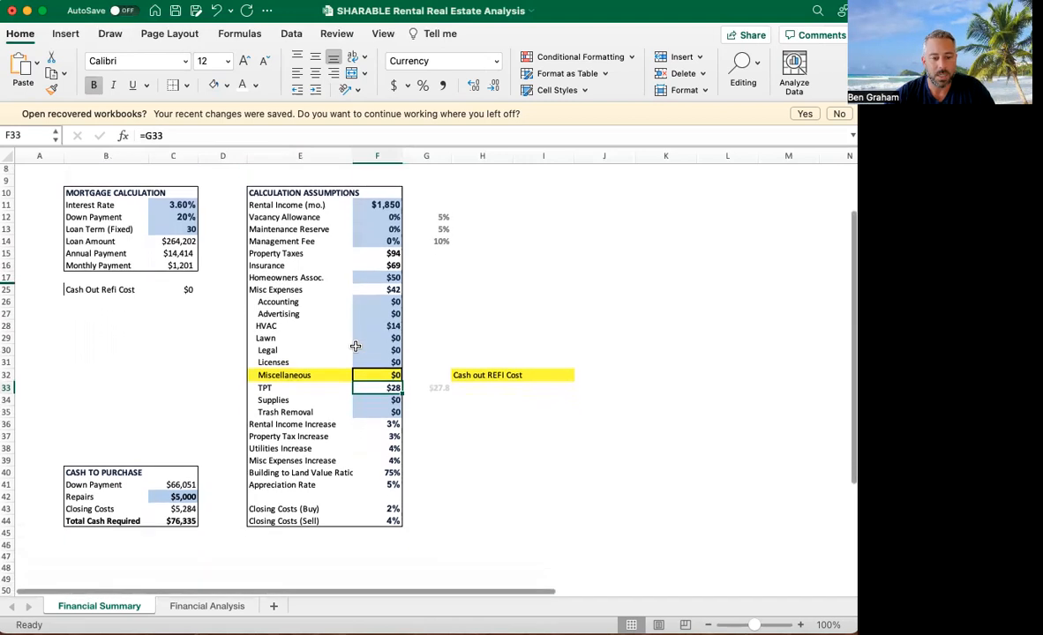
drag(296, 425, 393, 520)
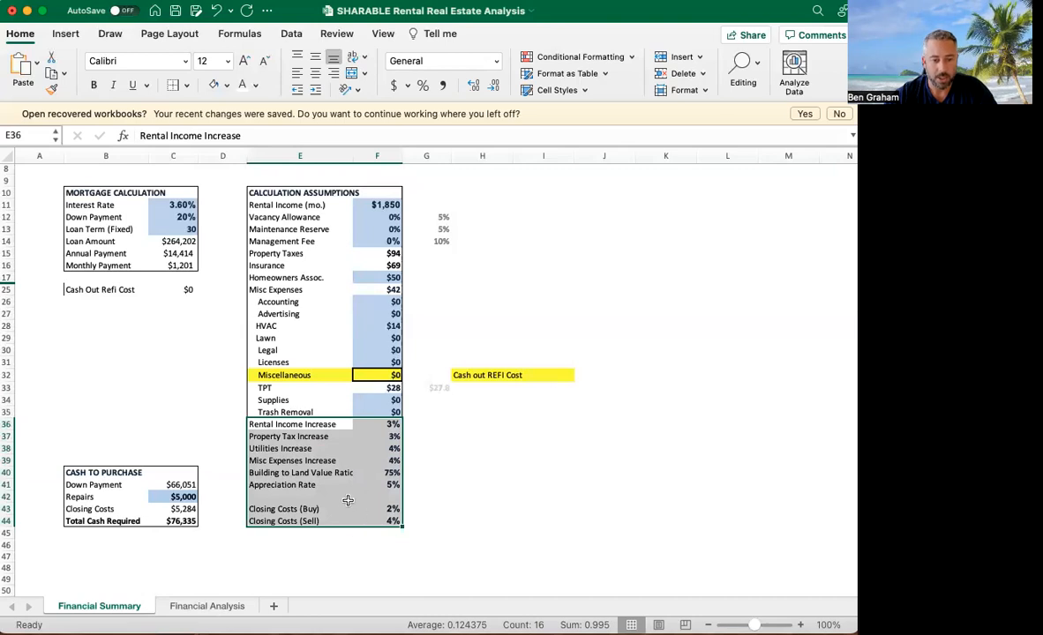
click(308, 486)
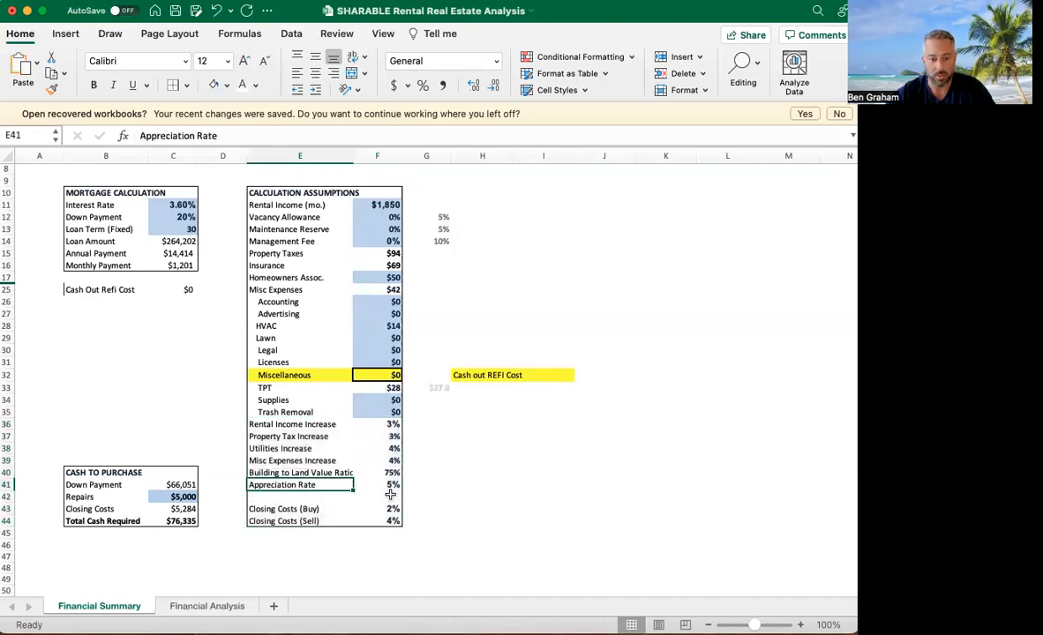
scroll(406, 363, up, 5)
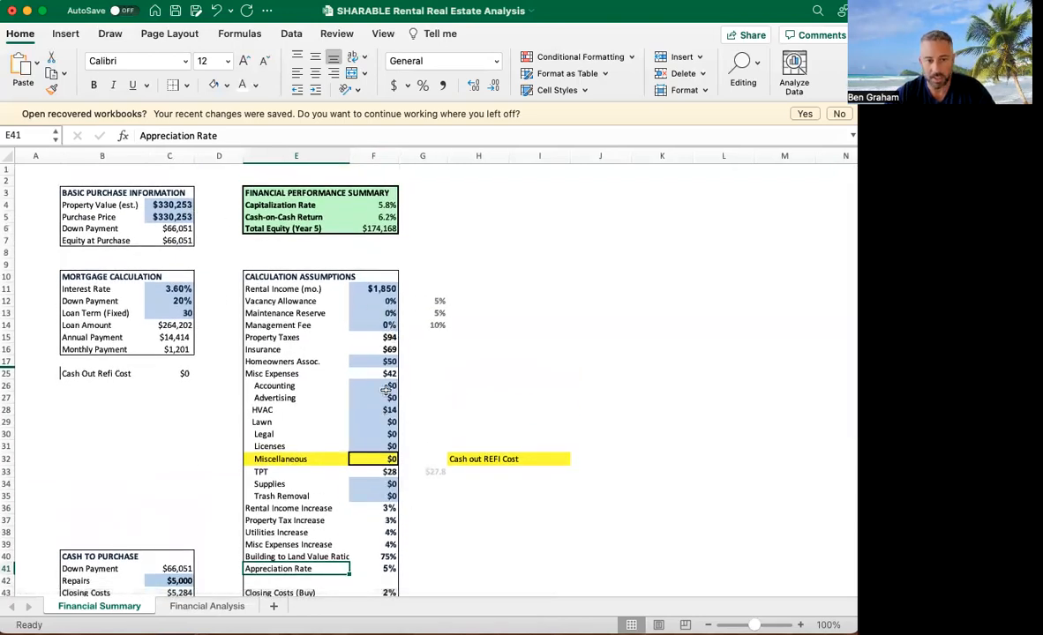
Open the Financial Analysis sheet and review the yearly cash flow table through the effective net cash flow.
click(218, 607)
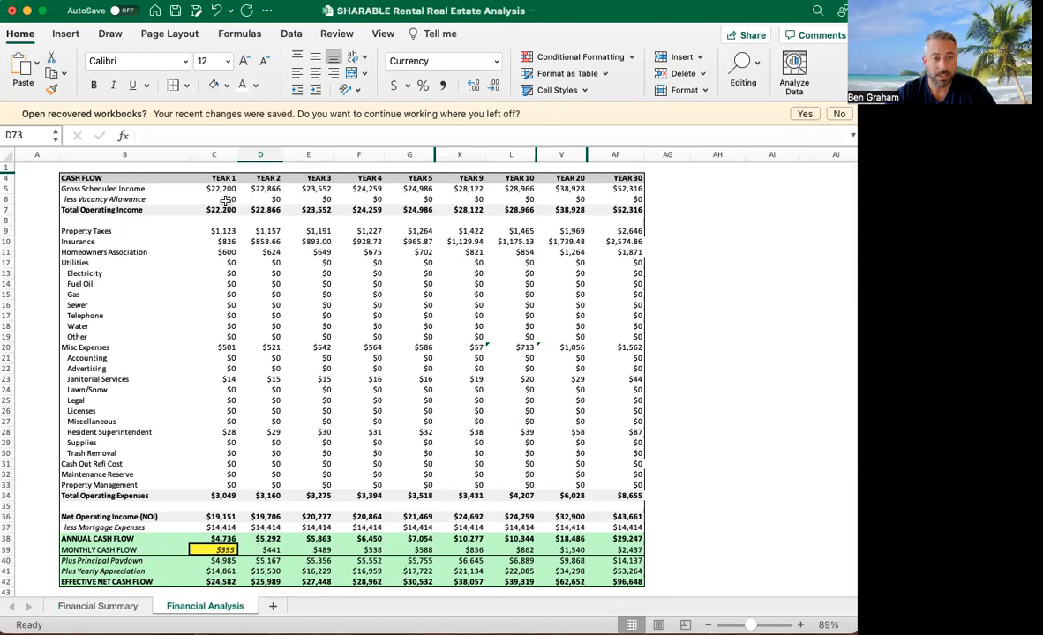
scroll(224, 224, down, 1)
scroll(225, 224, down, 4)
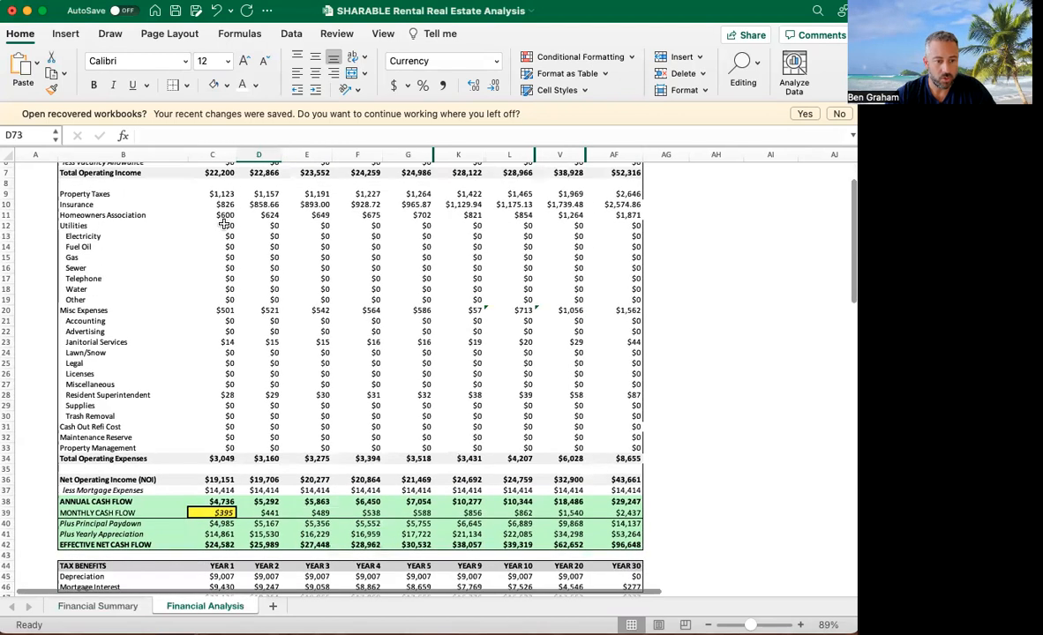
scroll(224, 224, down, 2)
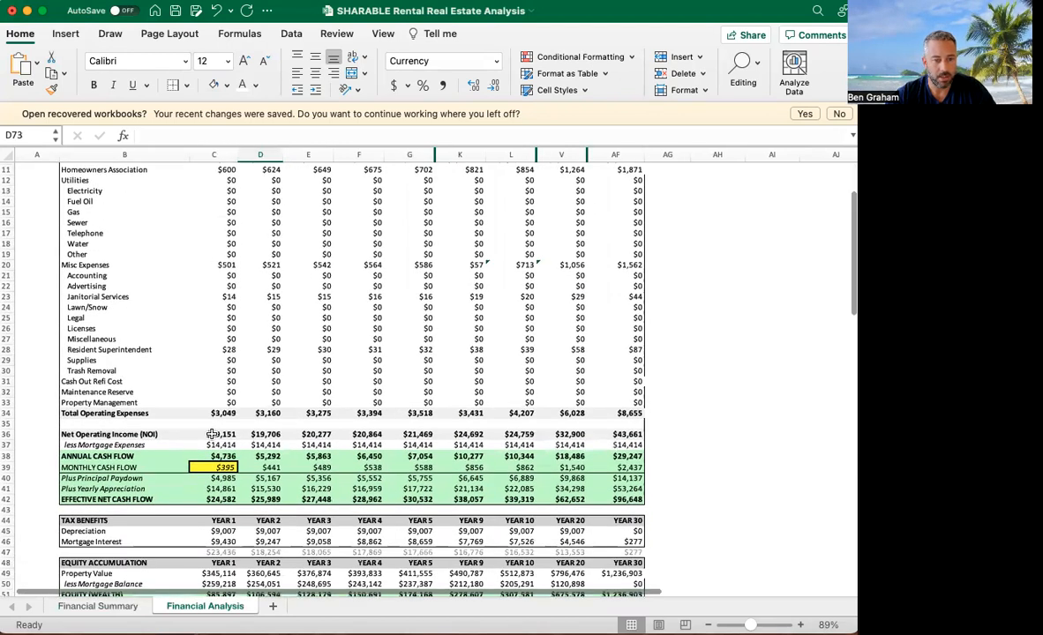
Set the management fee to 10% on the Financial Summary sheet and check the Year 1 monthly cash flow on the Financial Analysis sheet.
scroll(212, 435, down, 3)
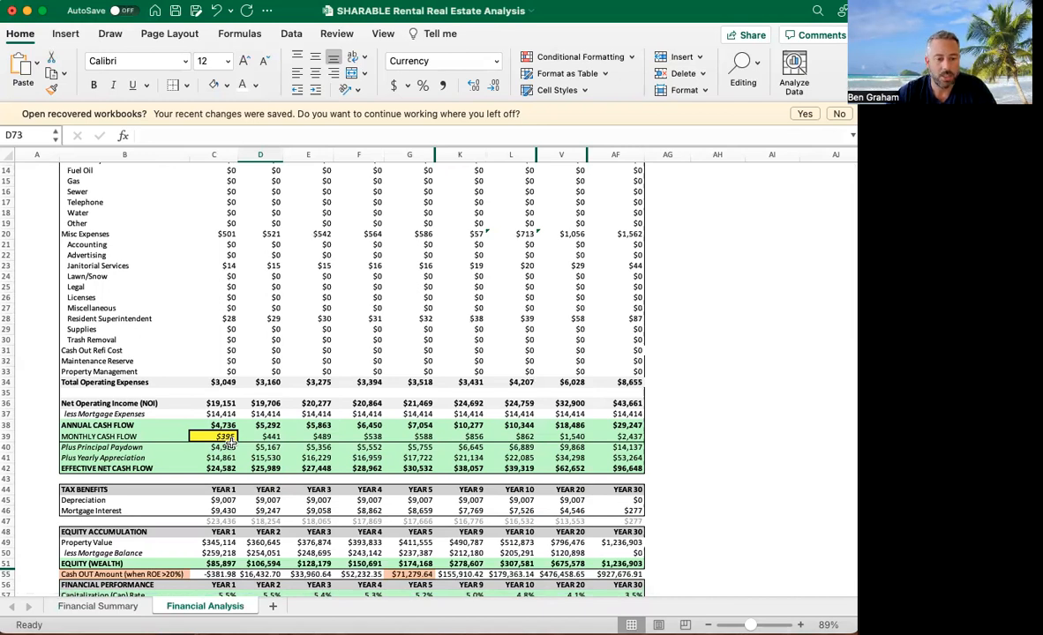
click(98, 608)
click(378, 326)
text(10)
key(Return)
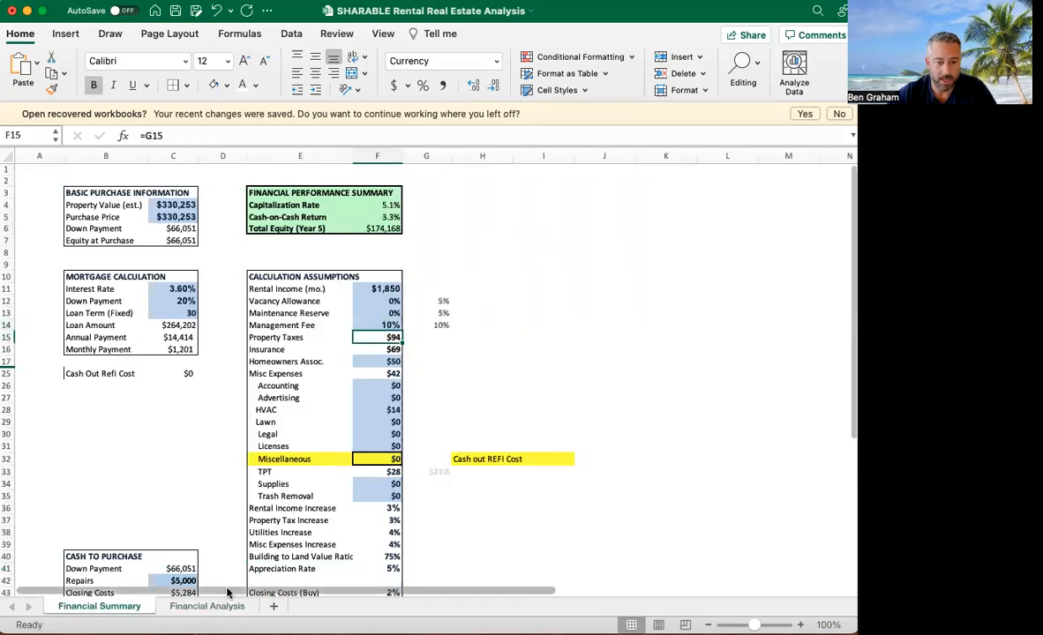
click(207, 606)
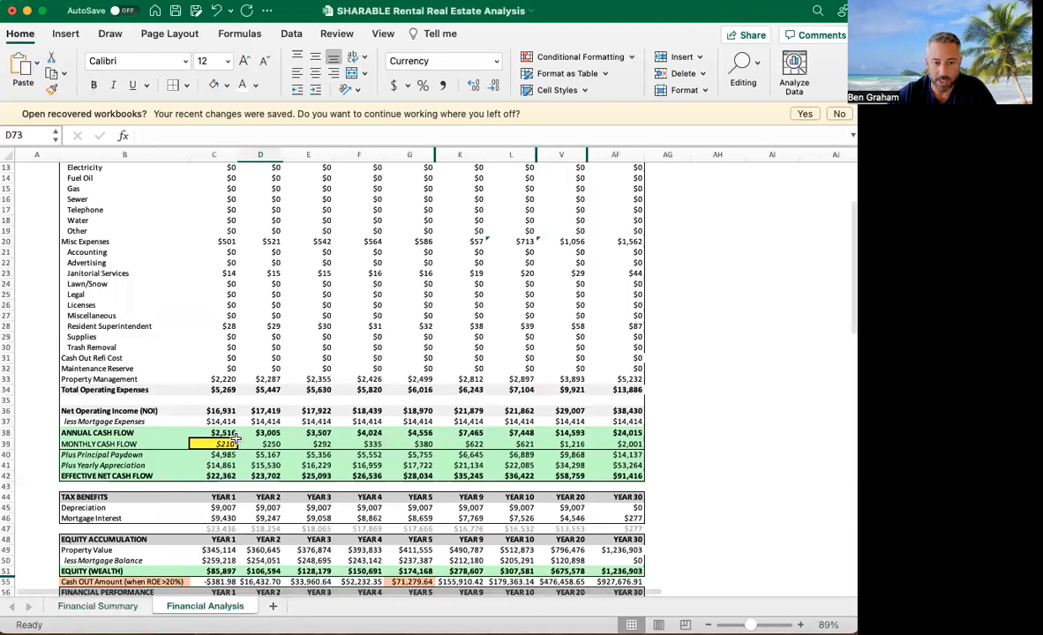
Reset the management fee to 0% in the calculation assumptions on the Financial Summary sheet.
click(128, 606)
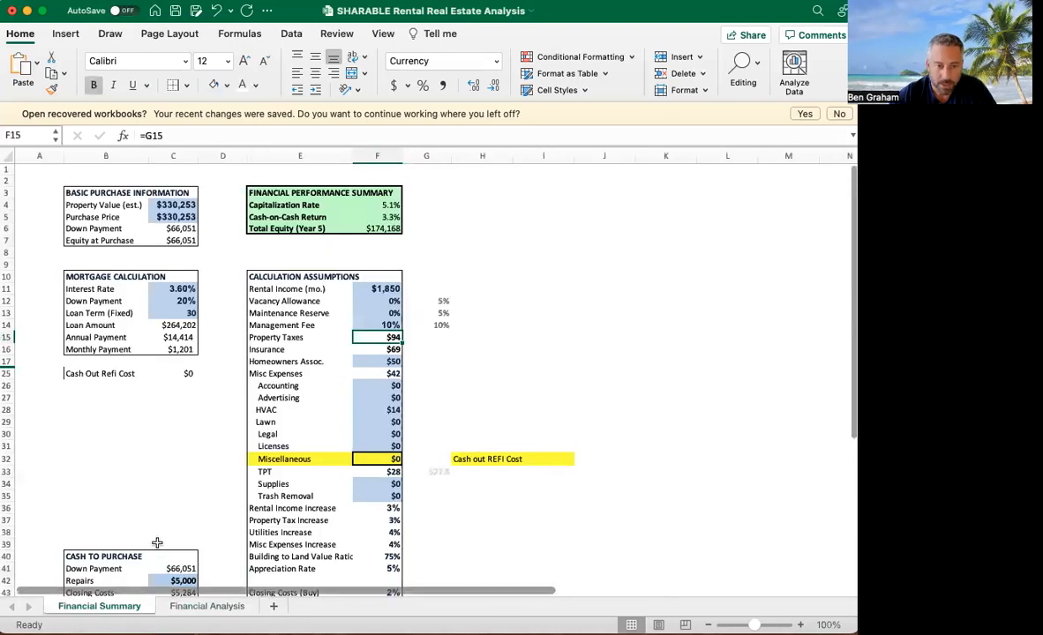
click(391, 325)
text(0)
key(Return)
Set the Lawn expense to $75 and check its effect on the Year 1 cash flow in the Financial Analysis sheet.
click(377, 422)
text(75)
key(Return)
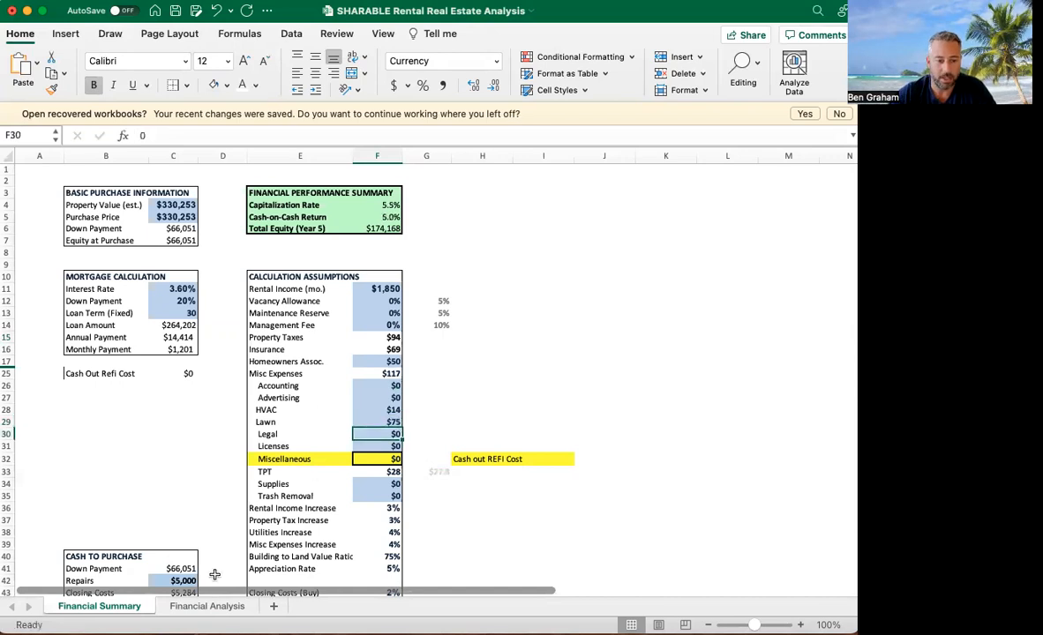
click(201, 605)
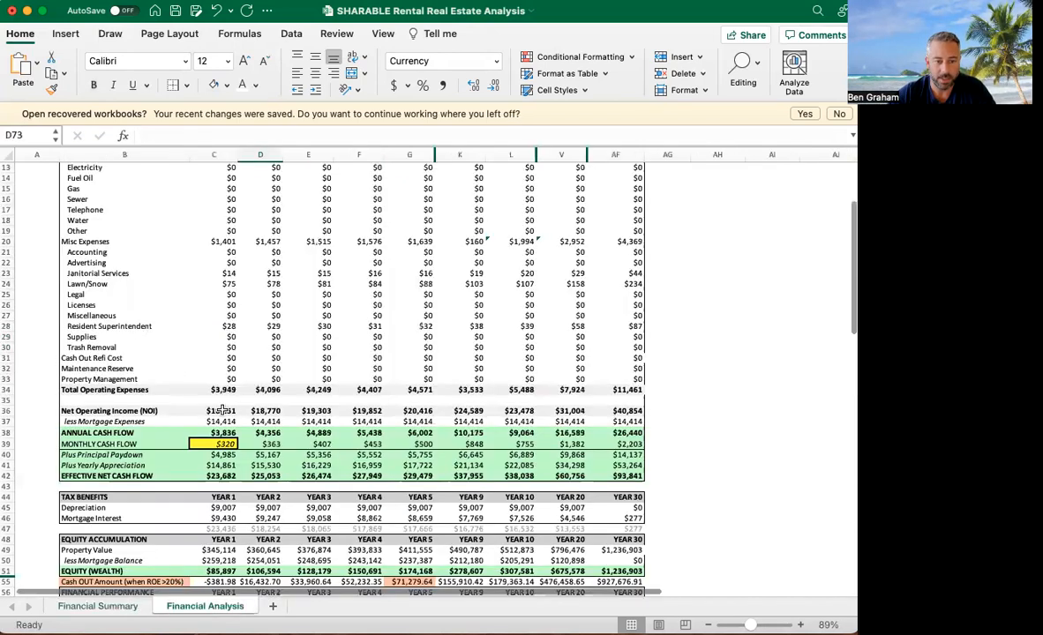
Reset the Lawn expense to $0 in the calculation assumptions on the Financial Summary sheet.
click(119, 607)
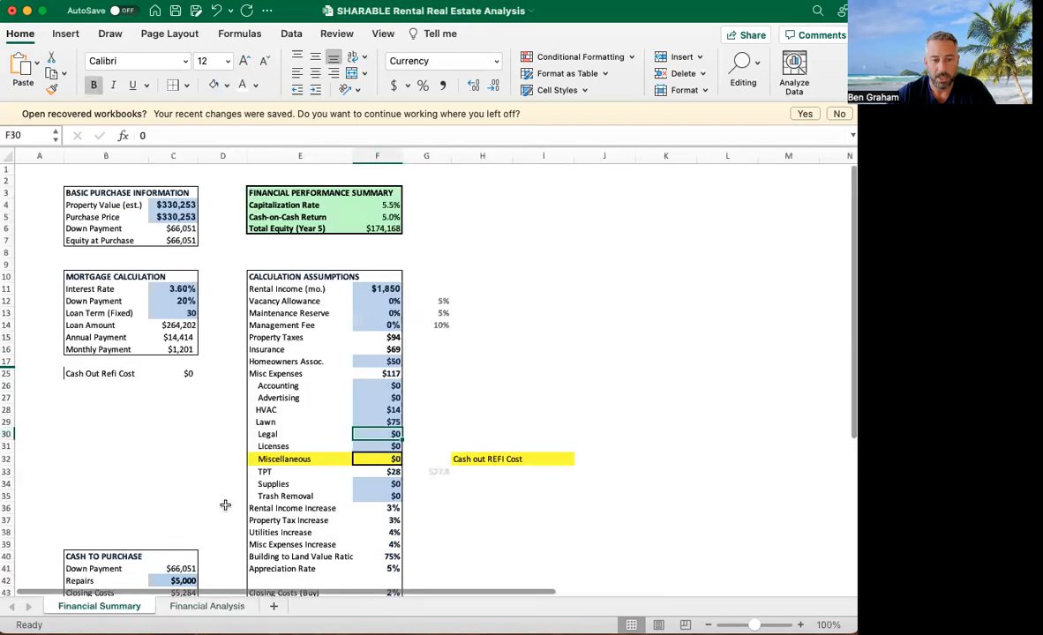
click(379, 421)
text(0.)
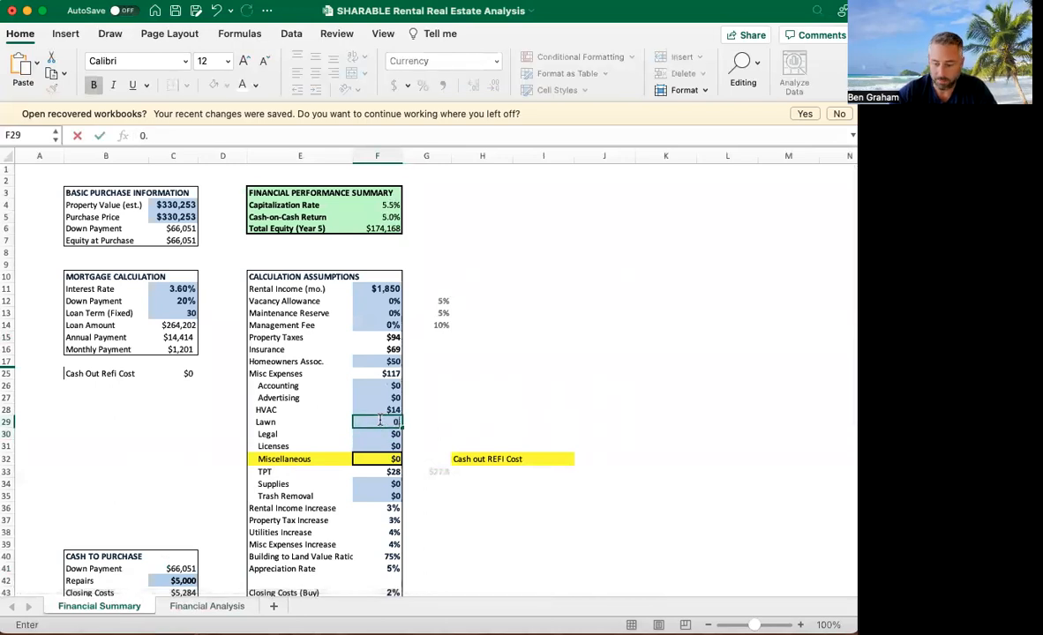
key(Return)
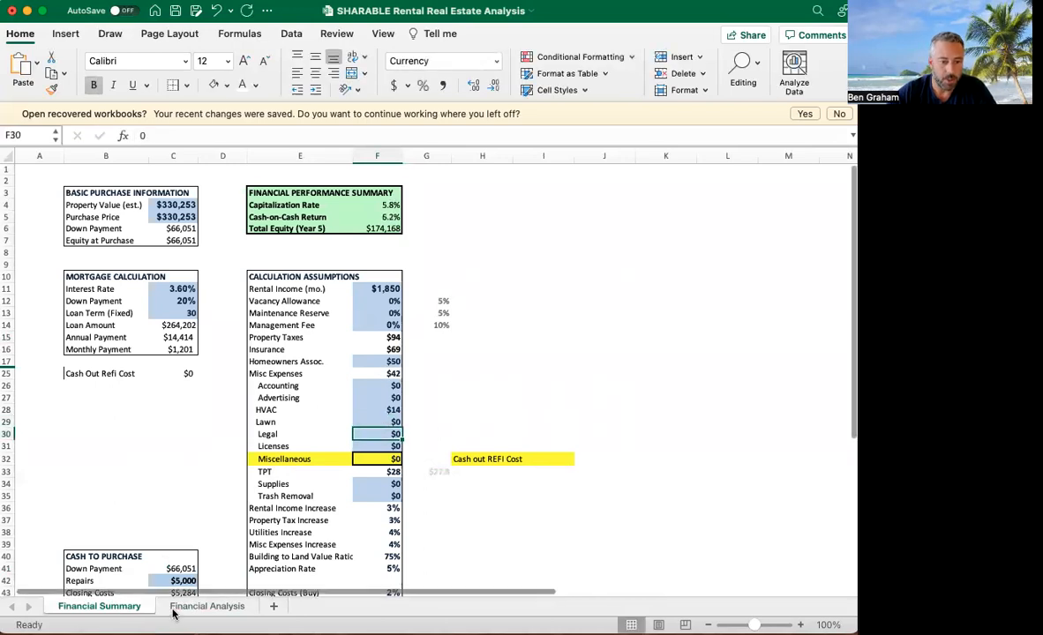
Inspect the Year 1 principal paydown, yearly appreciation and effective net cash flow on the Financial Analysis sheet.
click(176, 607)
scroll(212, 446, down, 2)
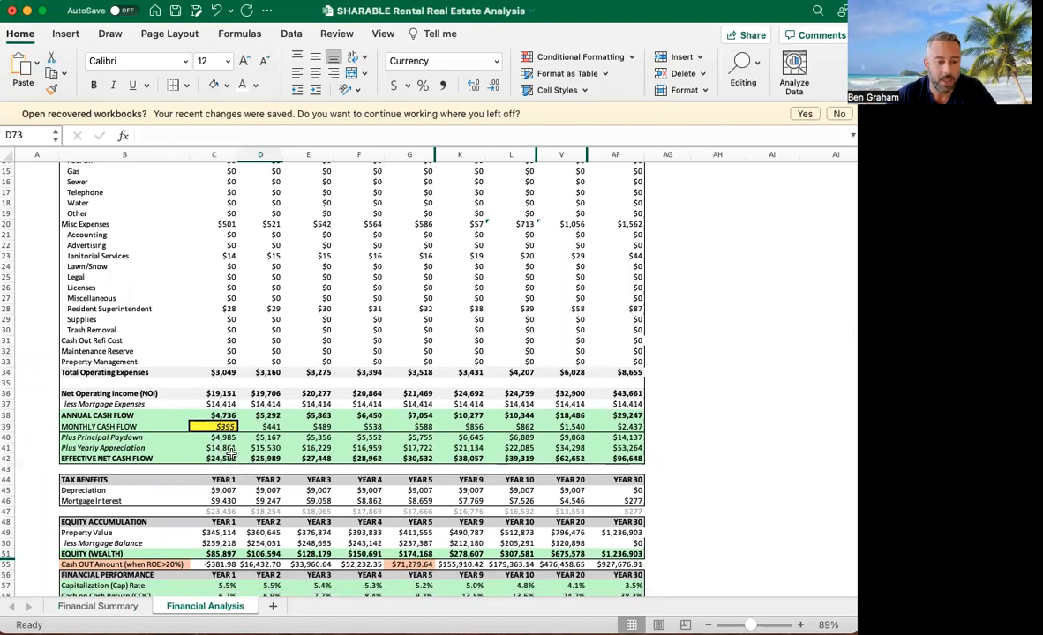
click(229, 449)
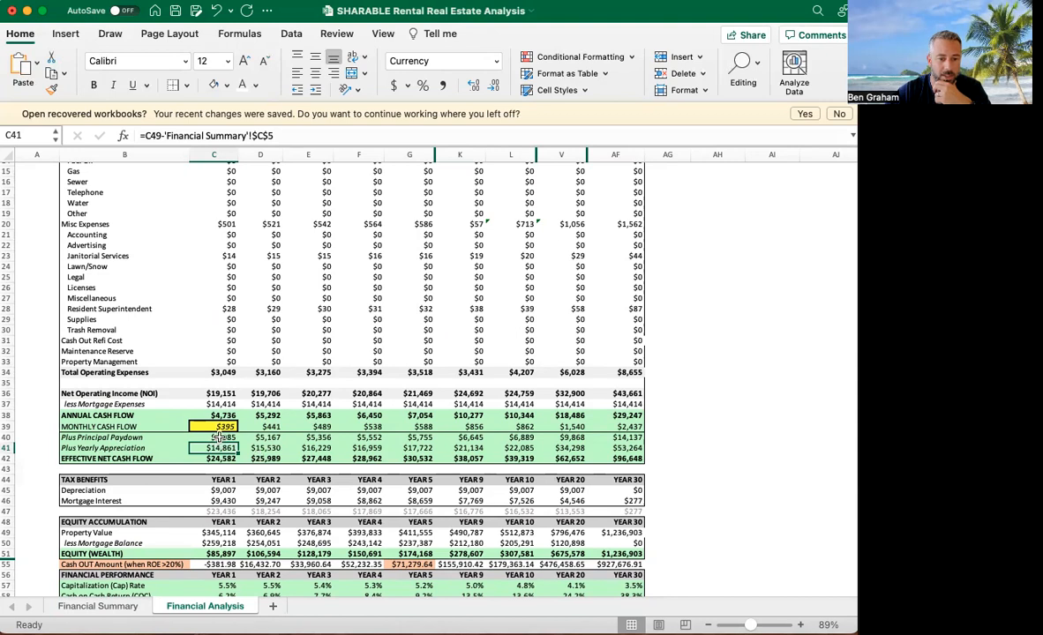
key(Up)
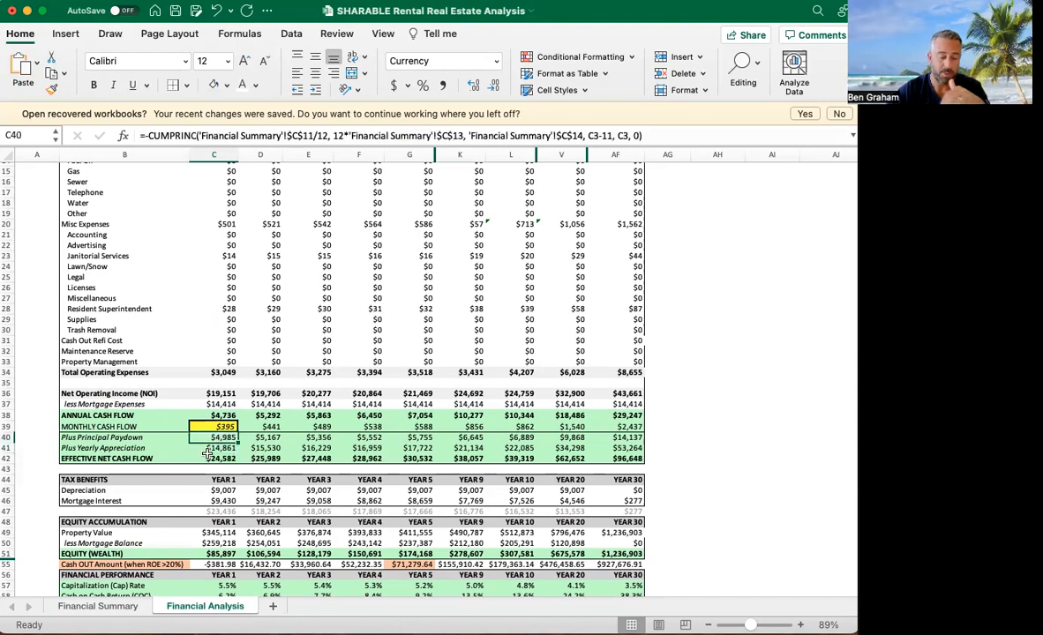
key(Down)
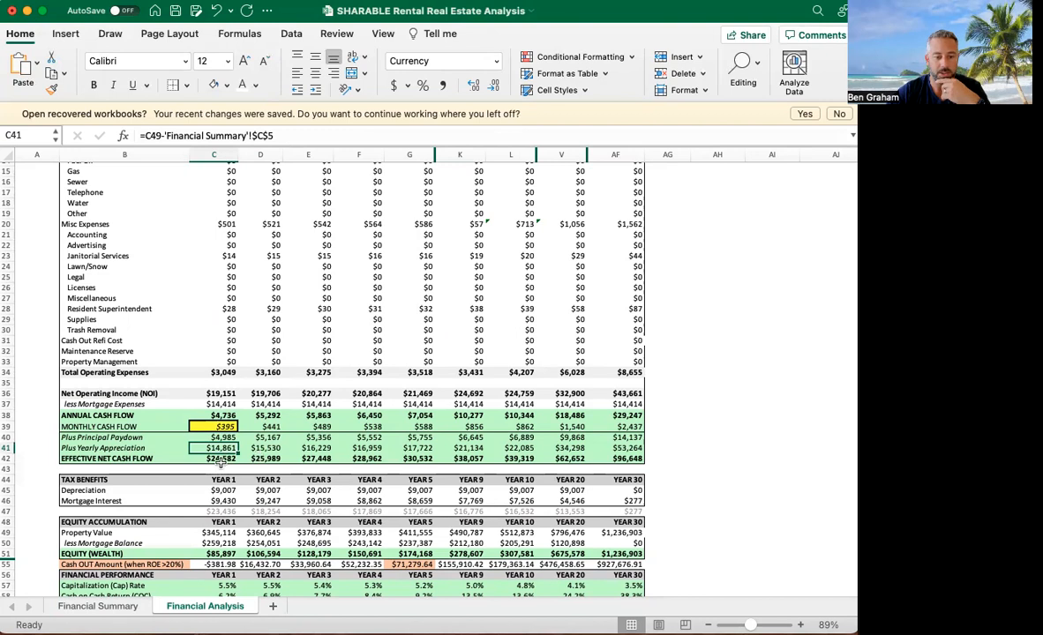
click(221, 459)
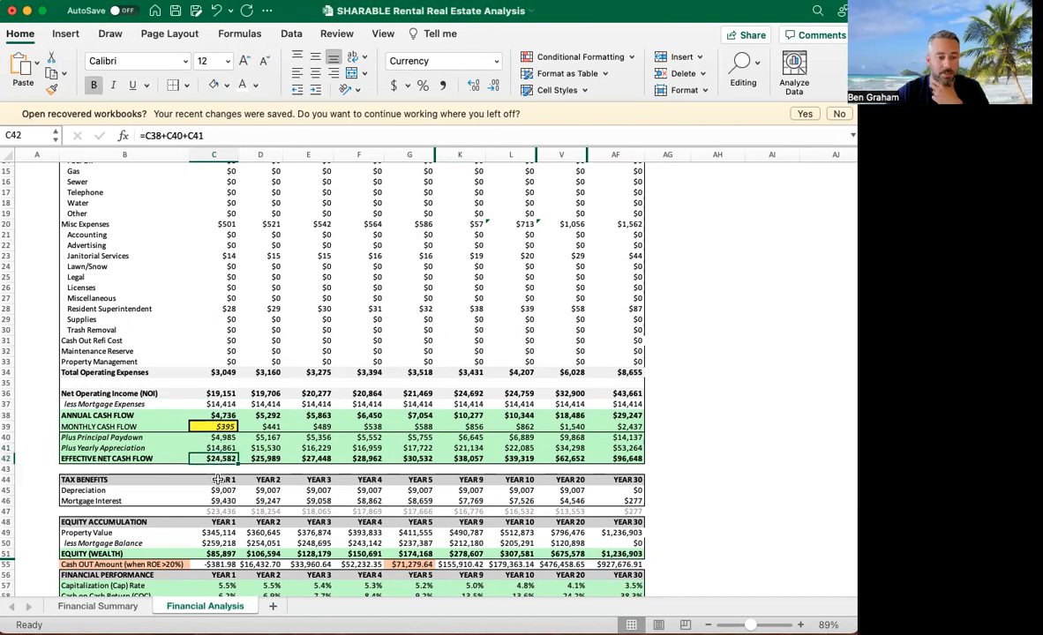
Review the tax benefits, equity accumulation and financial performance sections, and inspect the Year 1 equity.
scroll(217, 481, down, 3)
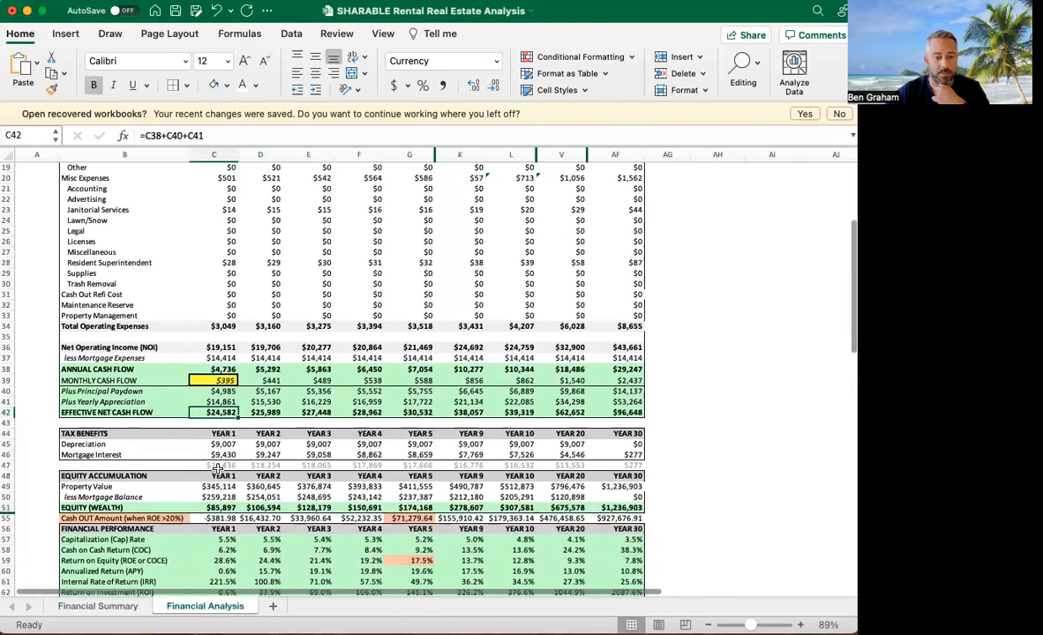
scroll(217, 467, down, 2)
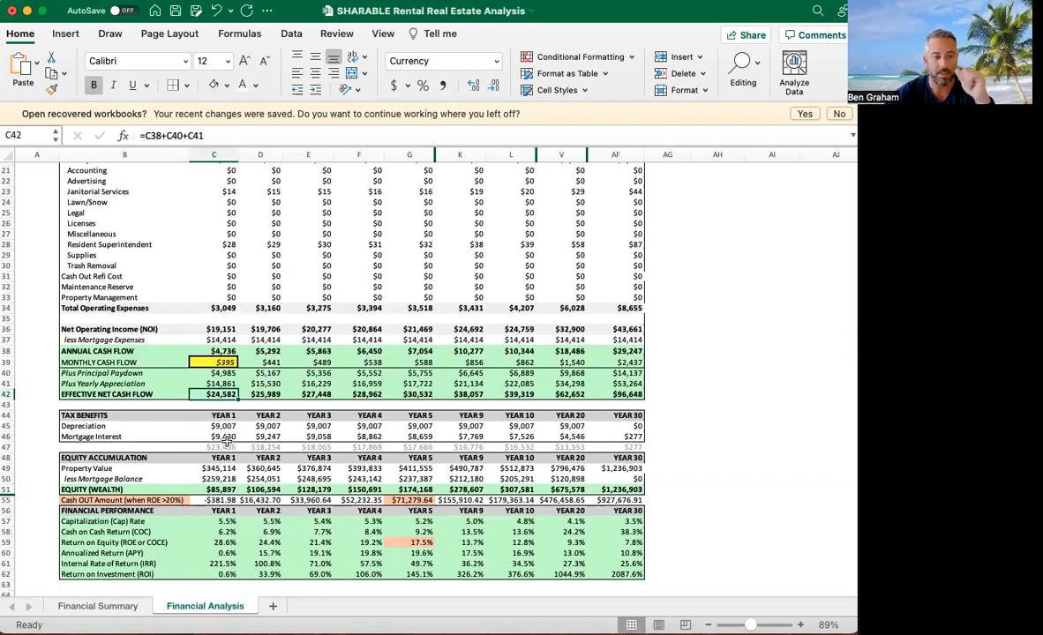
scroll(227, 438, down, 3)
scroll(227, 447, down, 1)
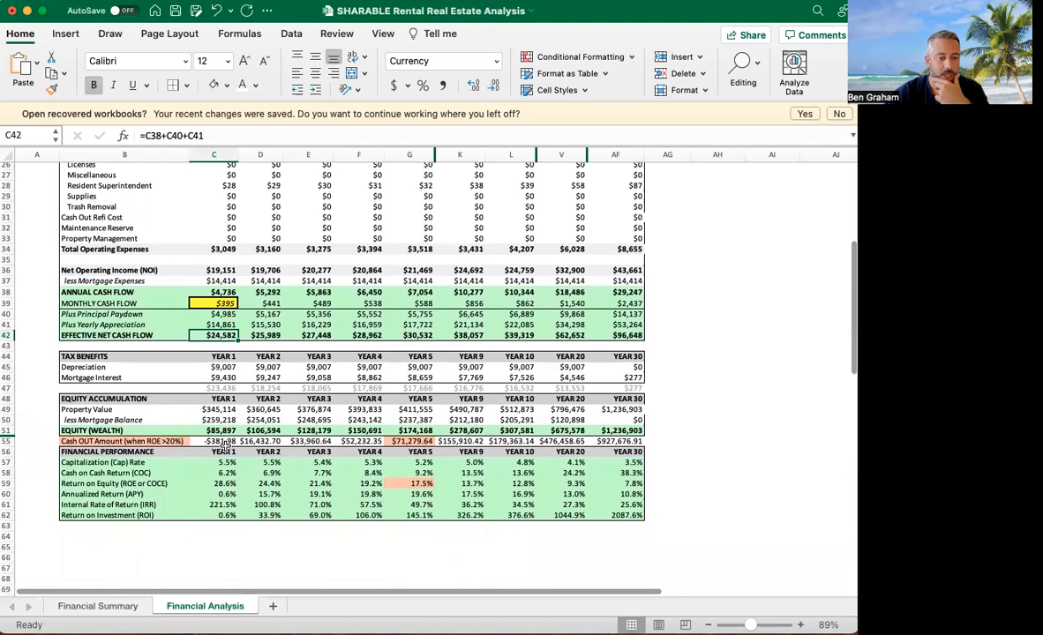
click(205, 430)
Check the equity at purchase on the Financial Summary sheet, and total the Year 1 principal paydown and appreciation on the Financial Analysis sheet.
click(97, 606)
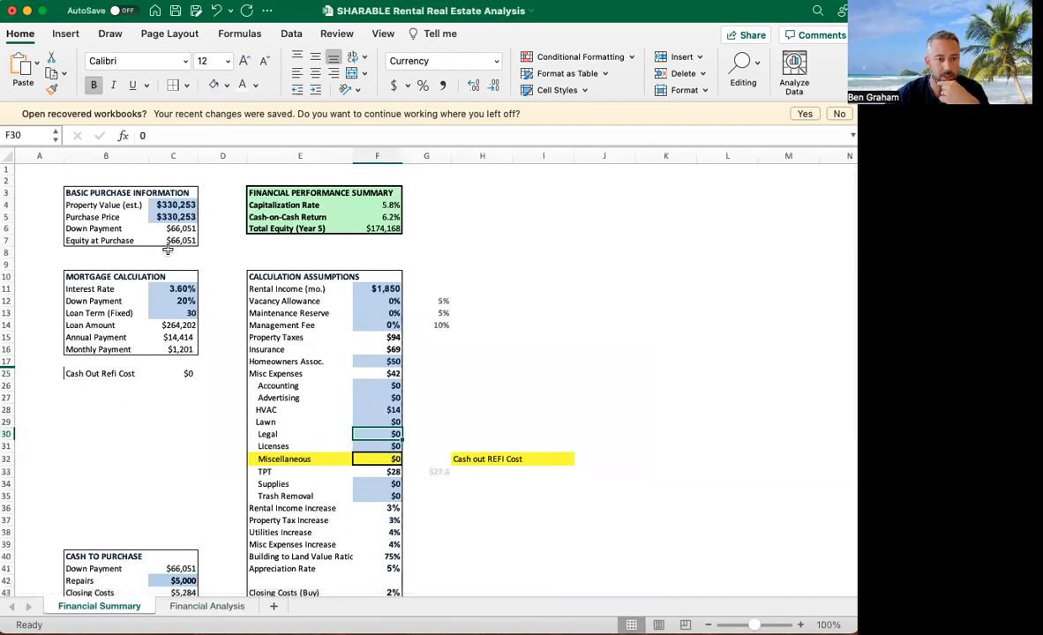
click(207, 607)
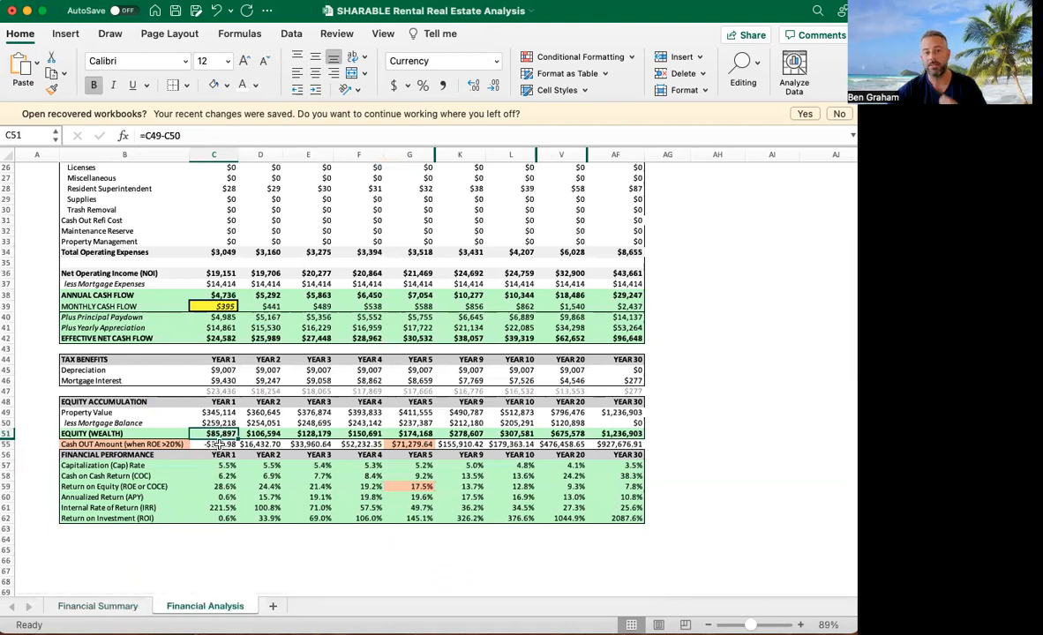
click(218, 317)
drag(218, 317, 218, 327)
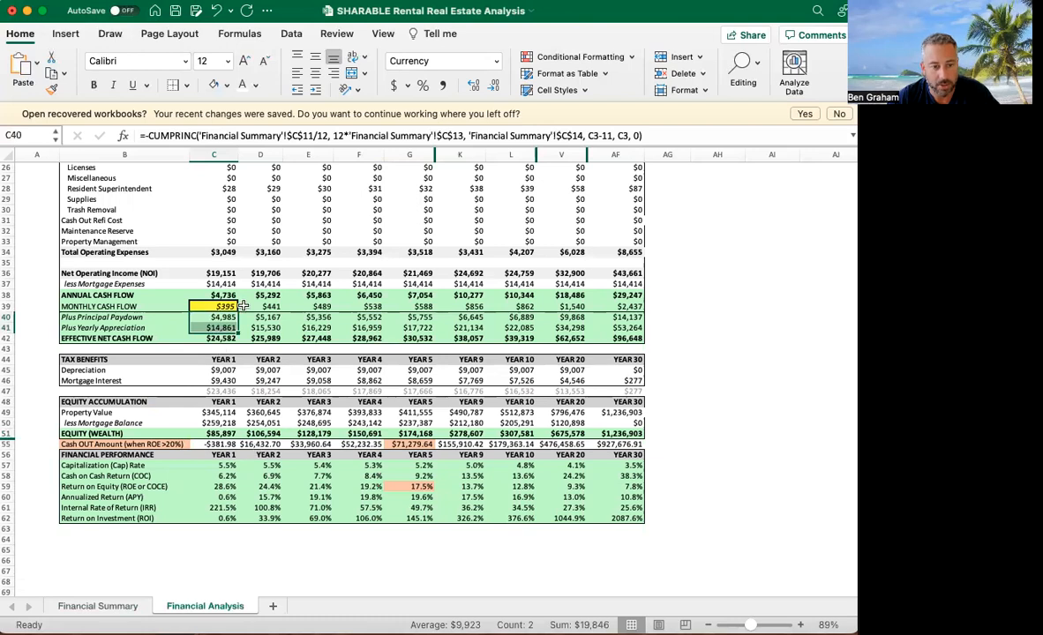
Inspect the Year 2 monthly cash flow and the Rental Income Increase assumption behind it on the Financial Summary sheet.
click(264, 306)
scroll(248, 303, up, 5)
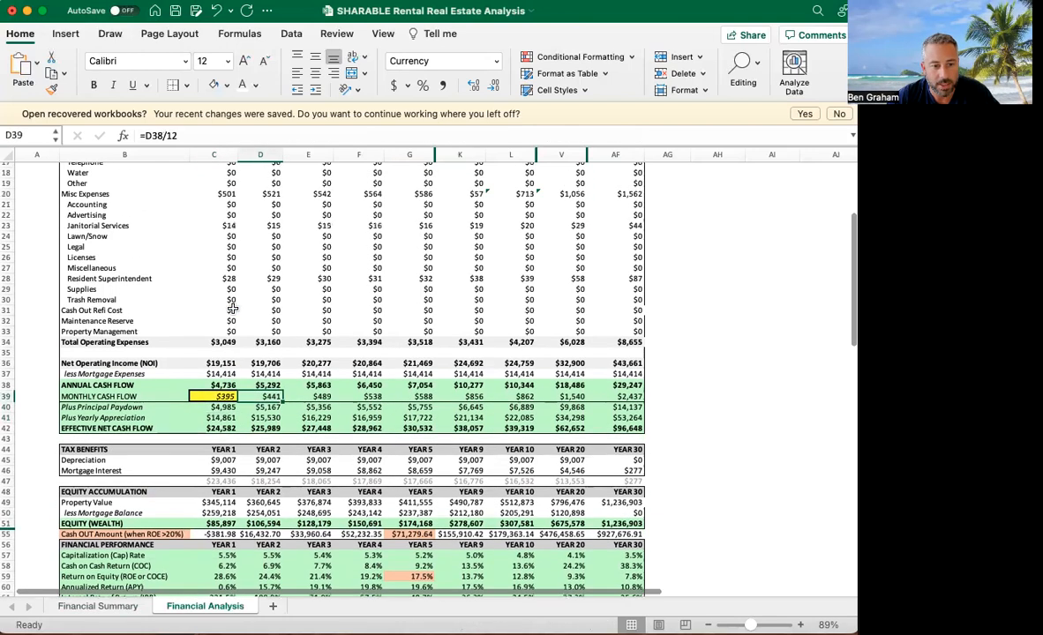
click(123, 607)
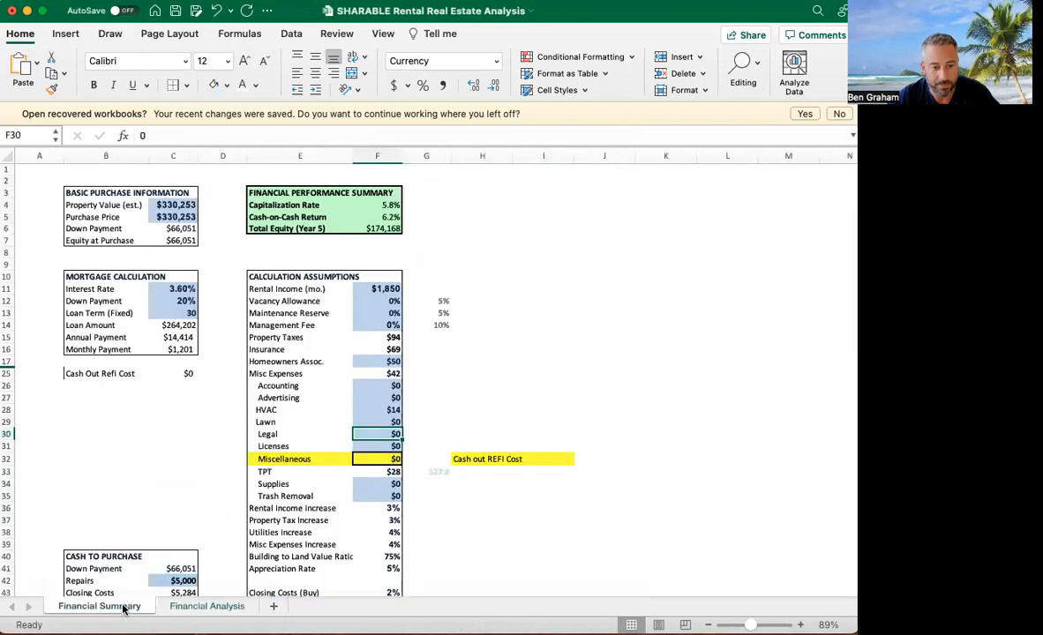
click(194, 609)
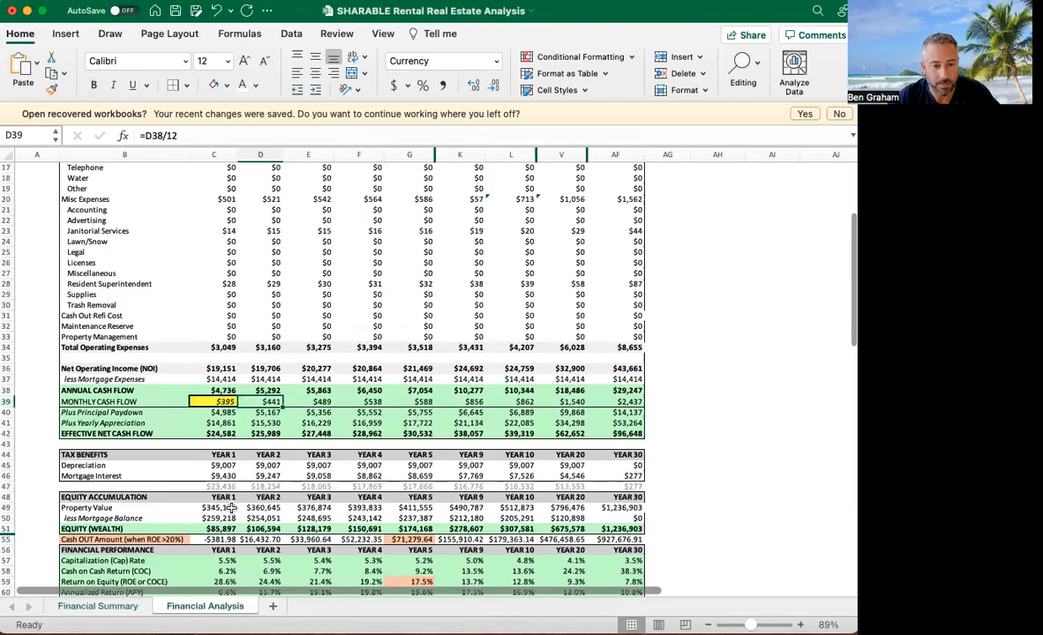
click(113, 606)
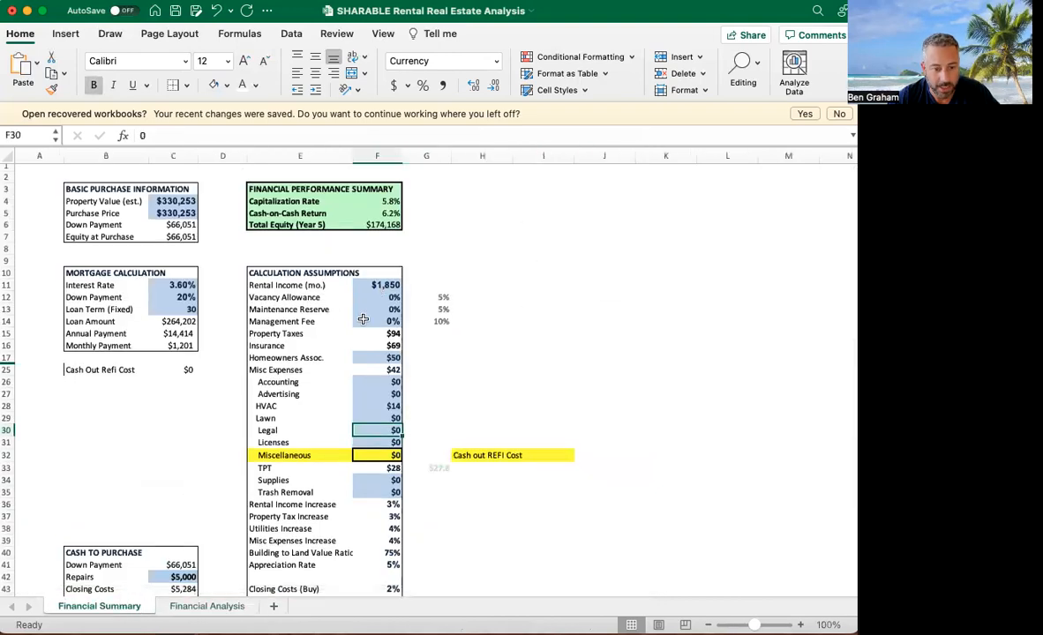
scroll(381, 298, down, 5)
click(357, 333)
click(189, 609)
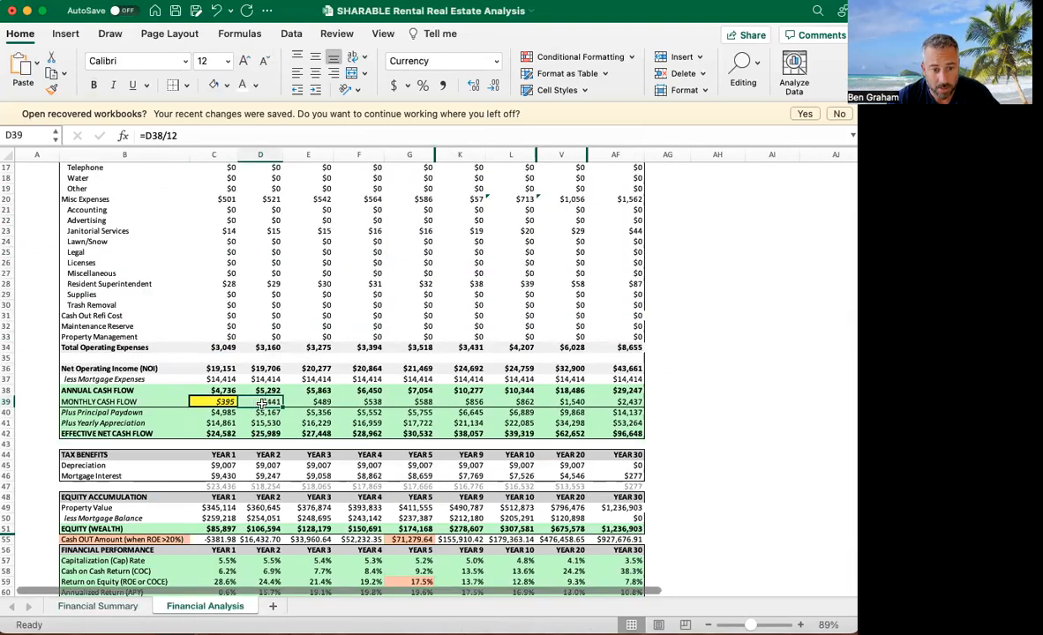
Inspect the Year 3 monthly cash flow and review the income, expense and cash flow projections through Year 30.
click(310, 403)
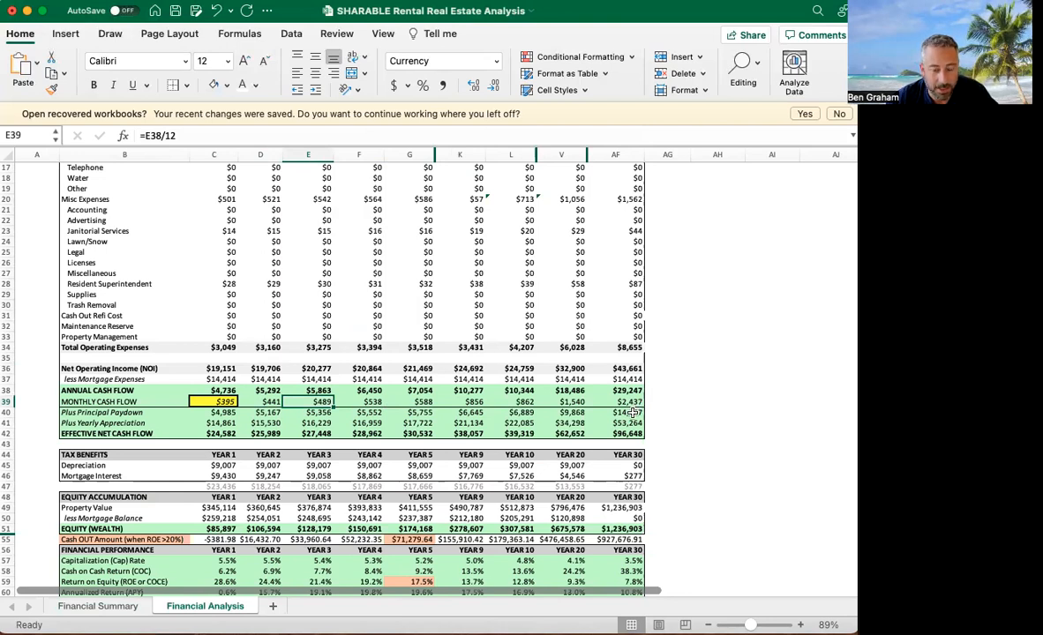
scroll(632, 408, up, 5)
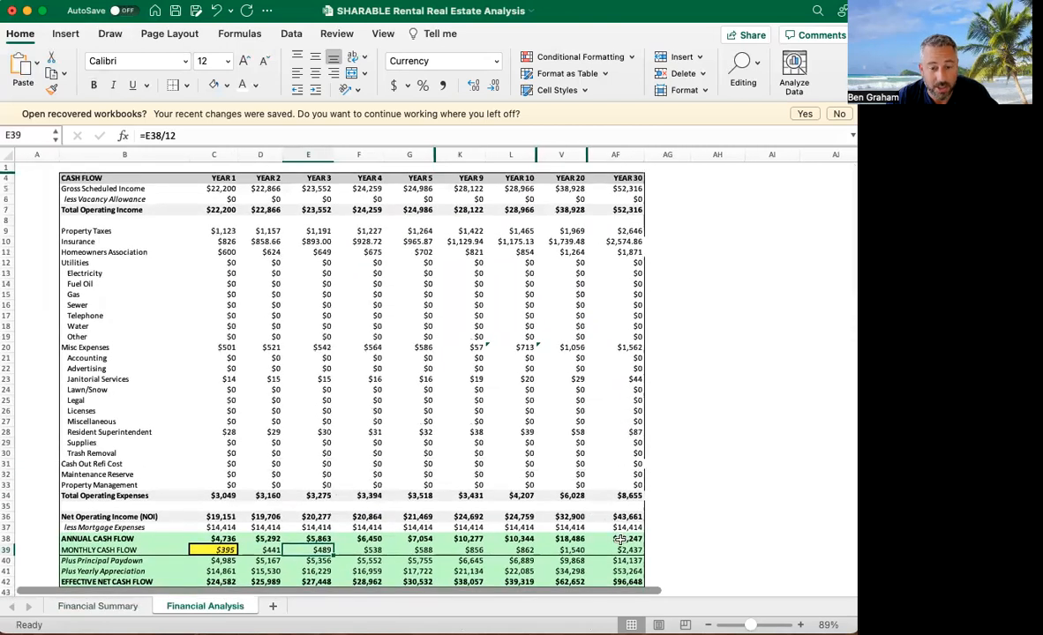
scroll(620, 539, down, 4)
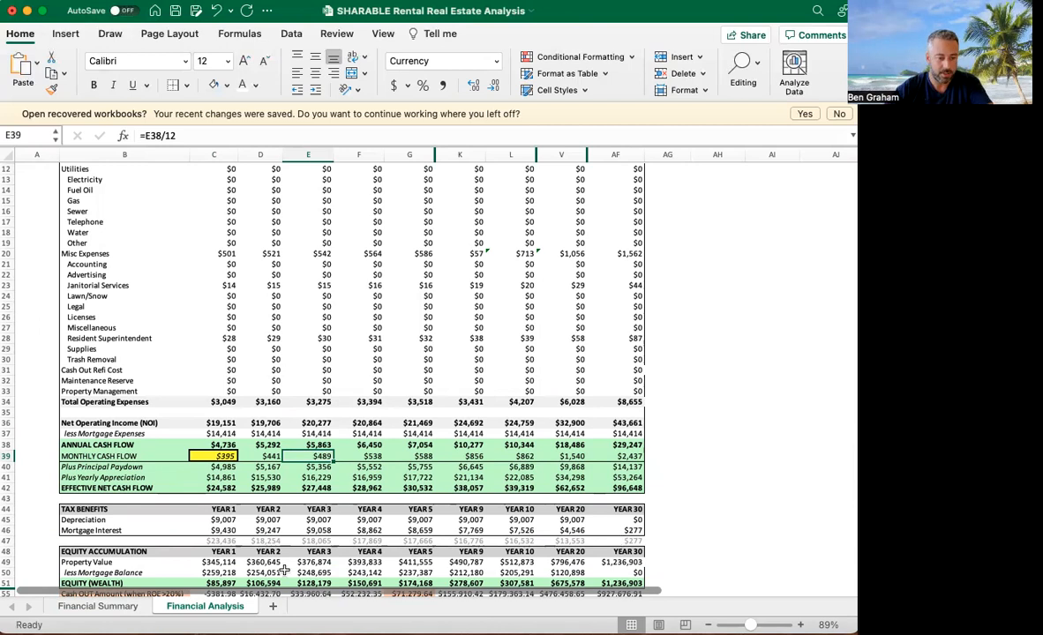
Compare the Total Cash Required on the Financial Summary sheet with the Year 30 monthly cash flow and property value on Financial Analysis.
click(87, 611)
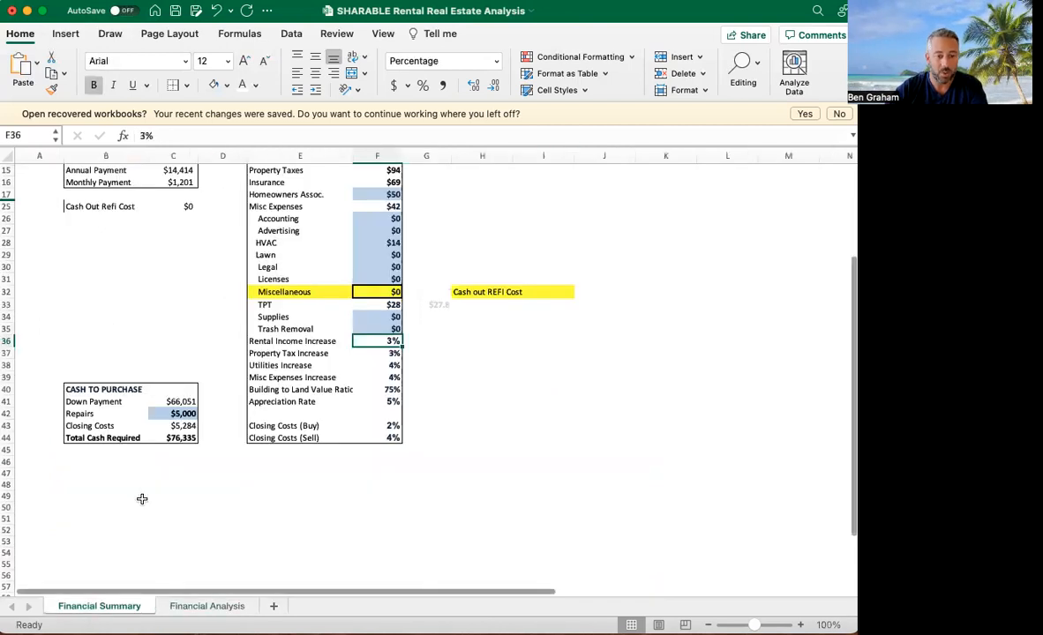
click(178, 437)
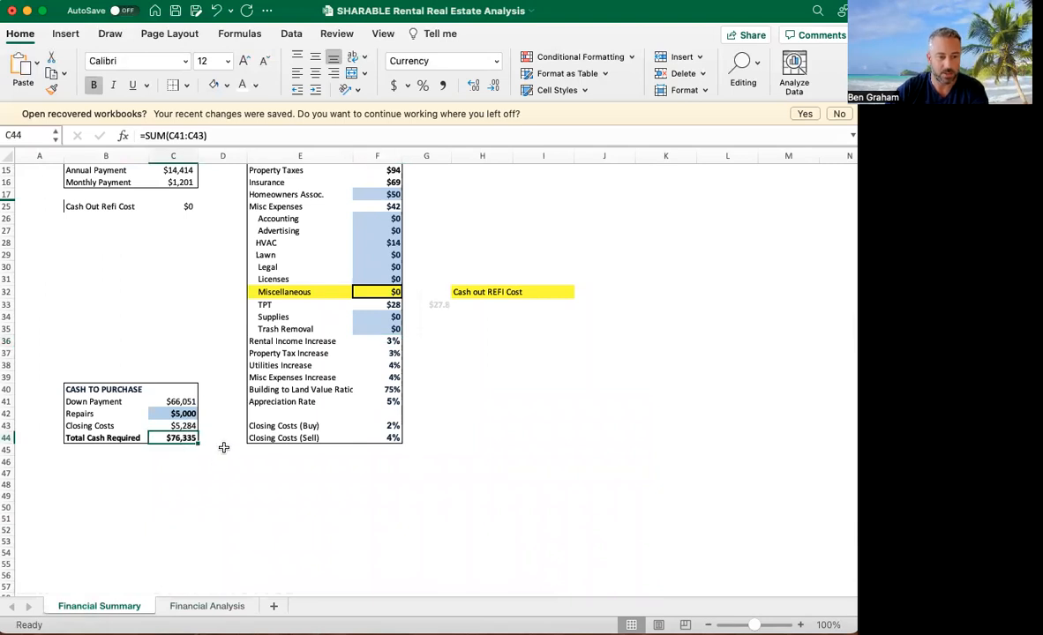
click(182, 605)
scroll(621, 492, down, 6)
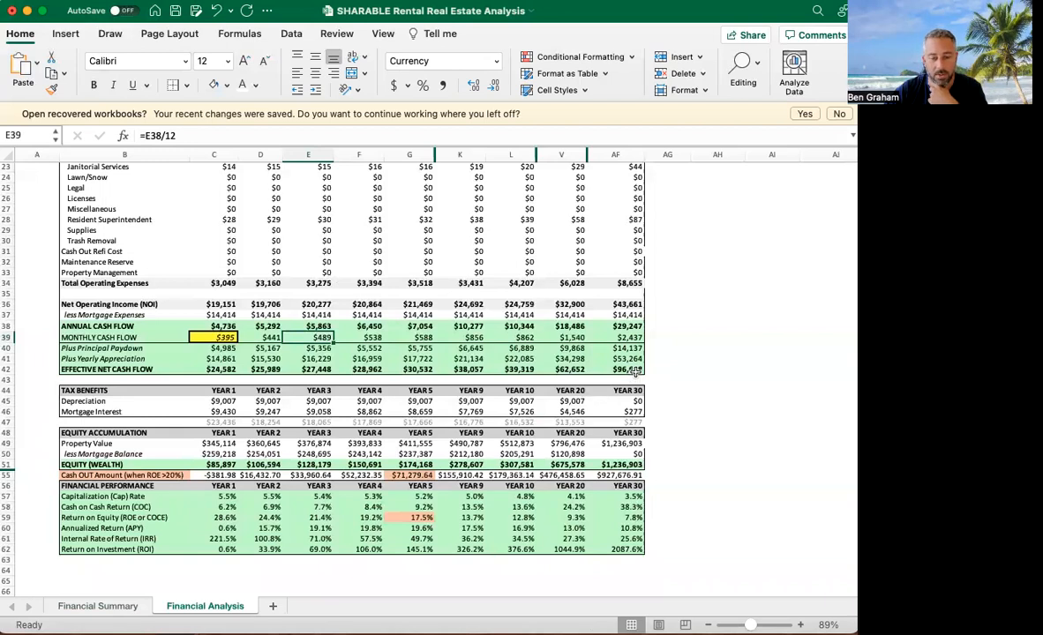
click(624, 338)
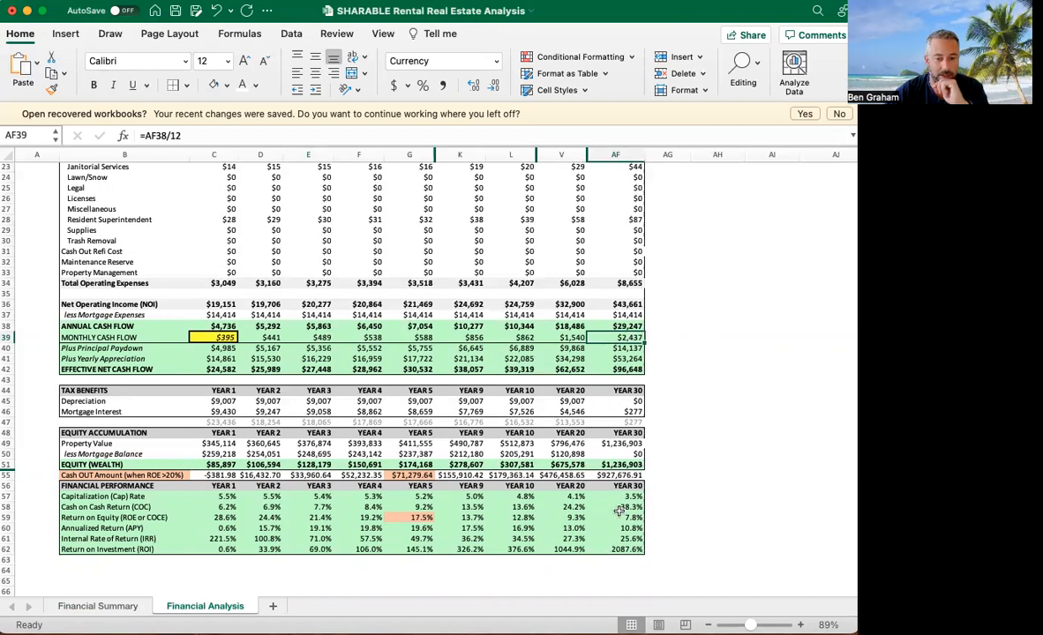
click(628, 445)
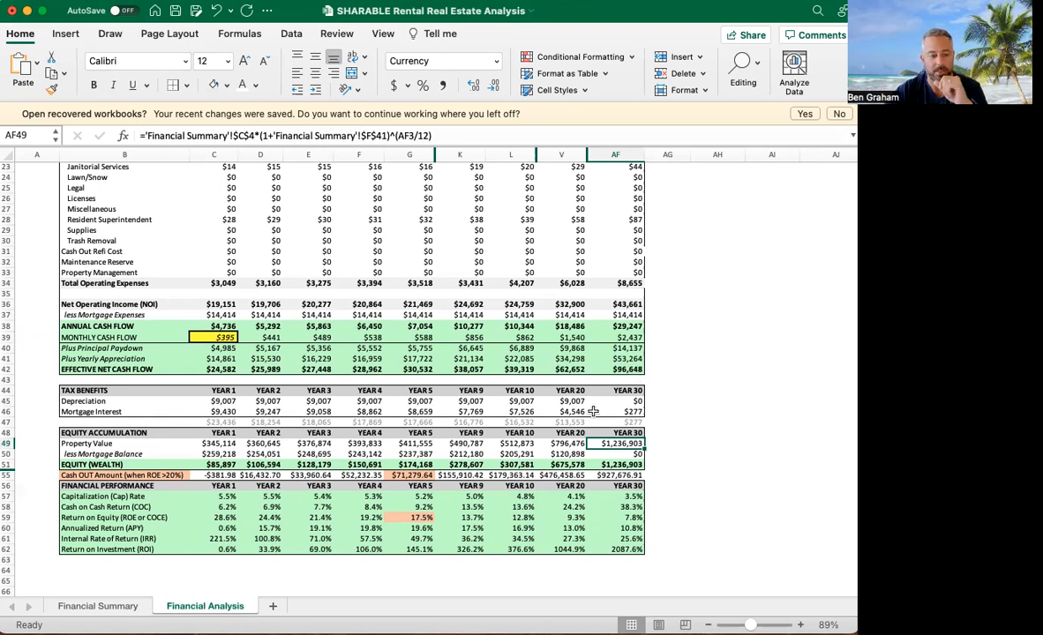
Return to the Financial Summary sheet and view the purchase information, performance summary and calculation assumptions.
click(98, 606)
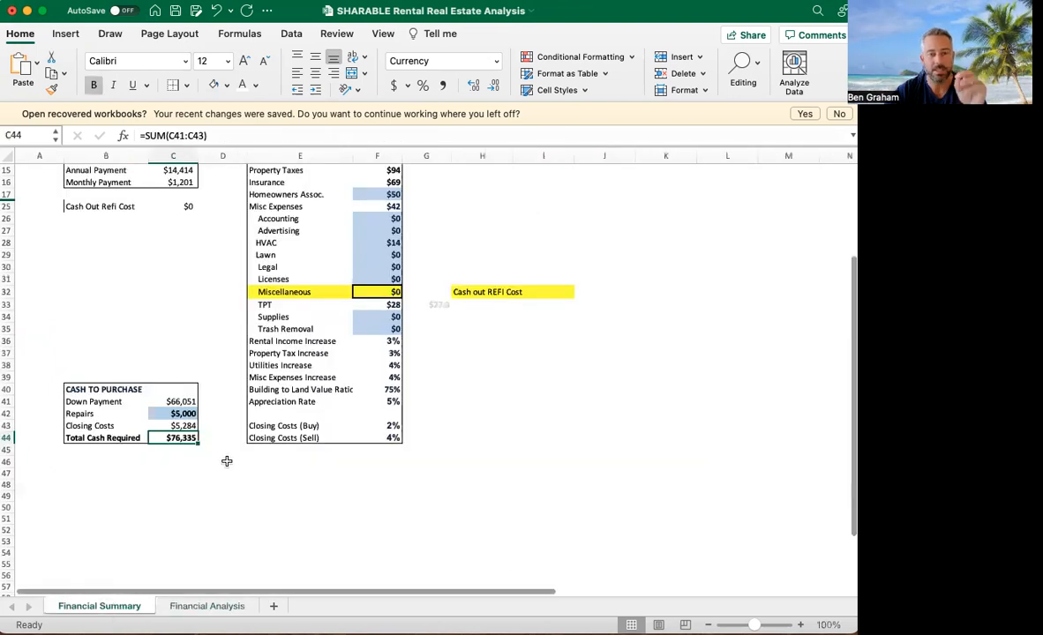
scroll(227, 460, up, 1)
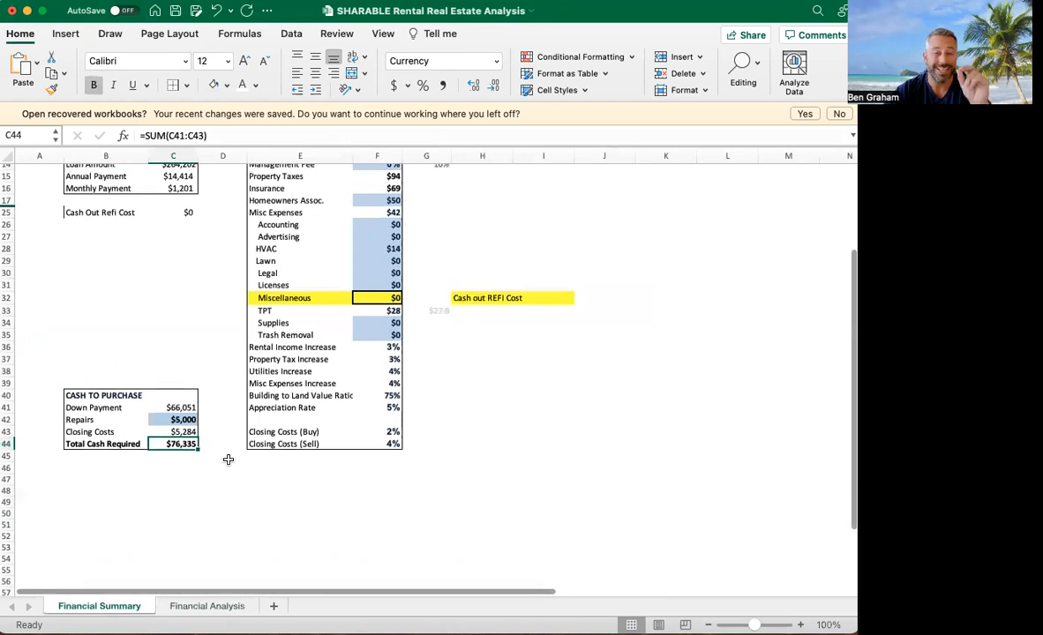
scroll(291, 302, up, 5)
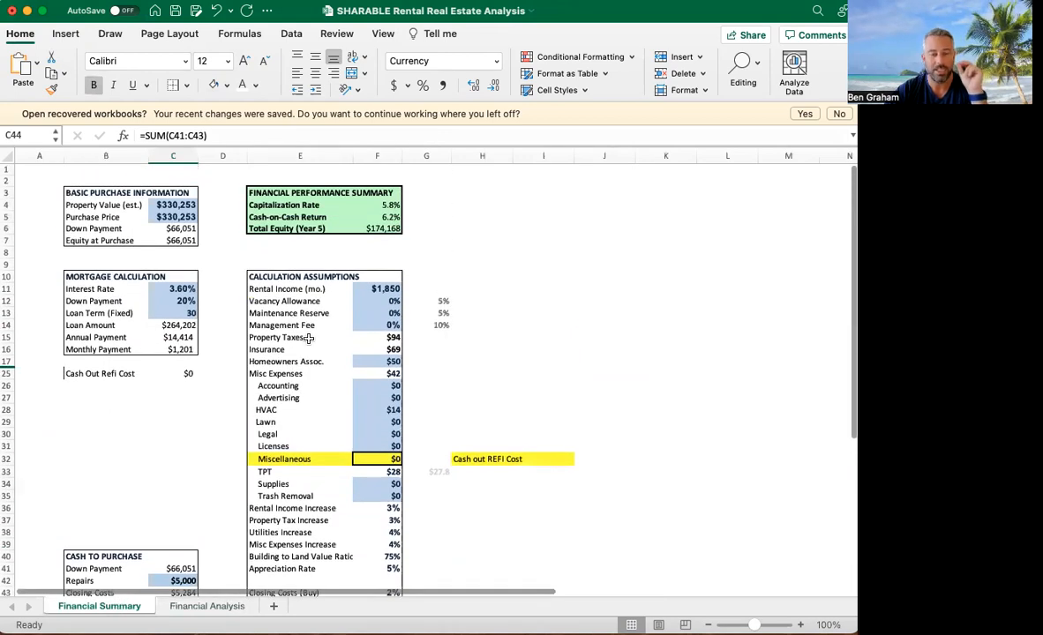